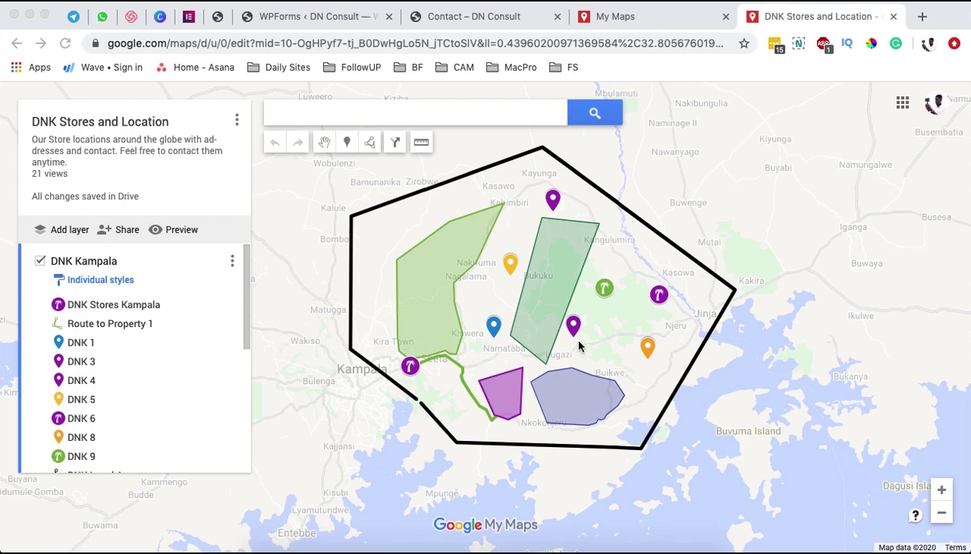
Close the WPForms tab and open the DNK Stores and Location map beside the London contact map
click(457, 17)
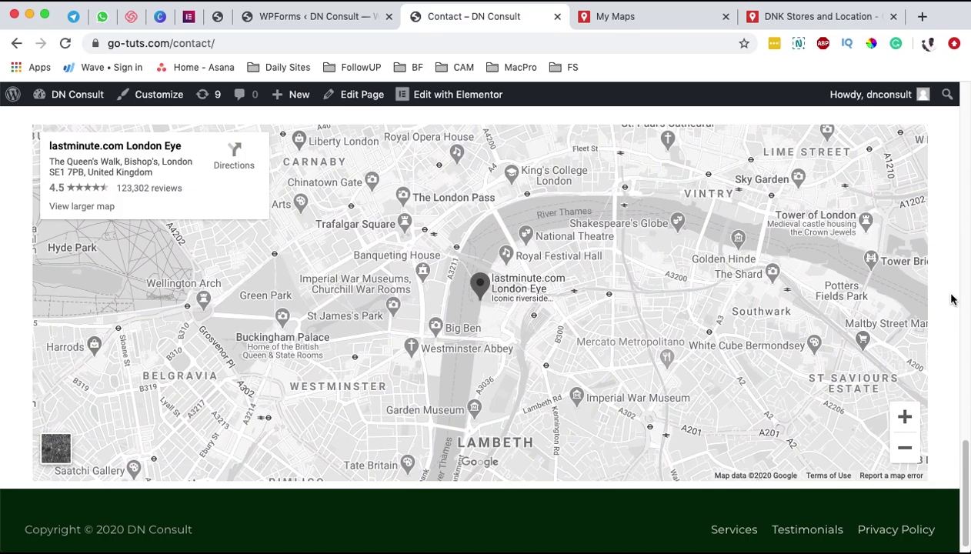
scroll(951, 297, up, 1)
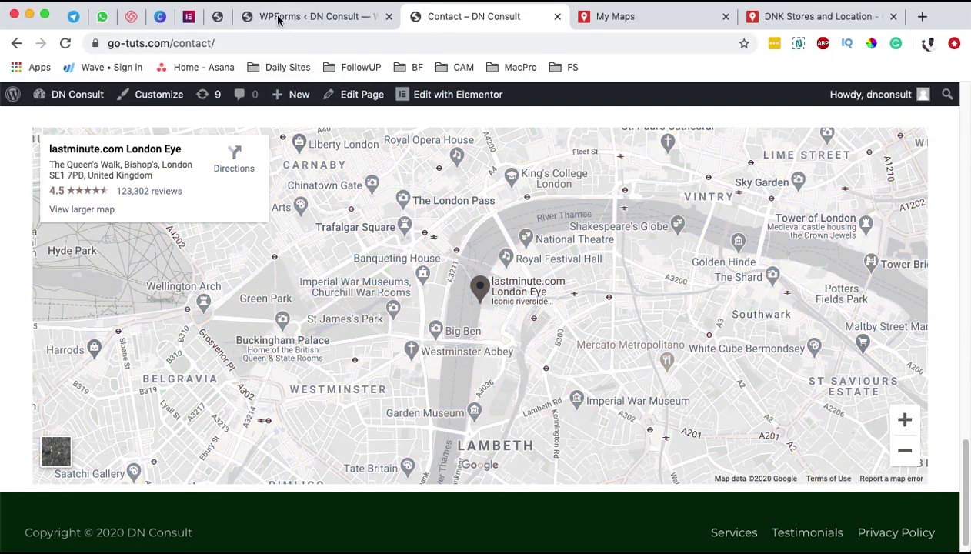
click(388, 16)
click(466, 20)
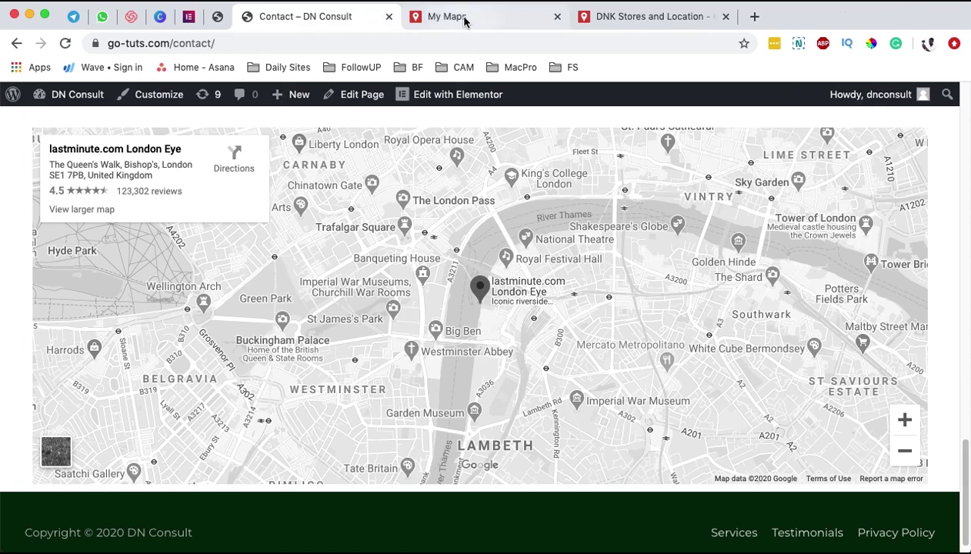
click(614, 17)
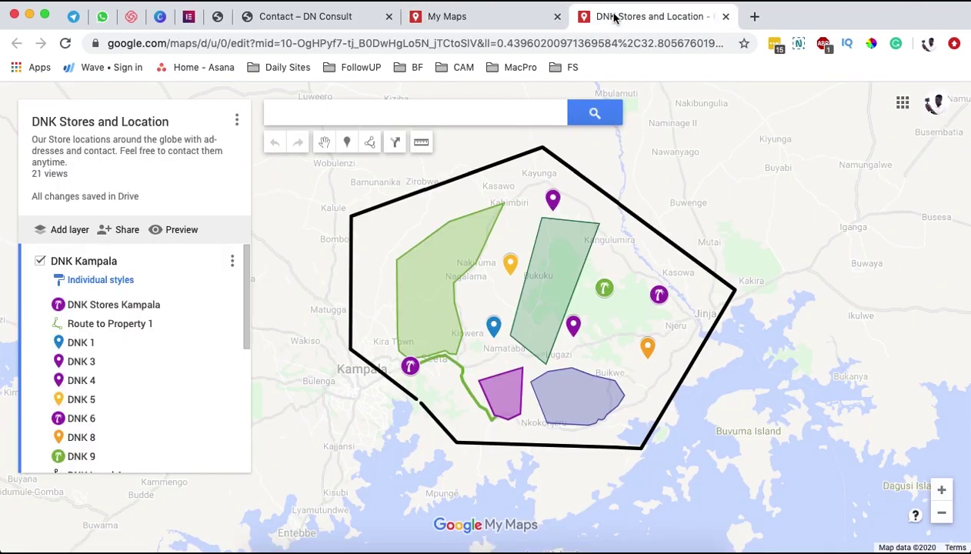
click(297, 17)
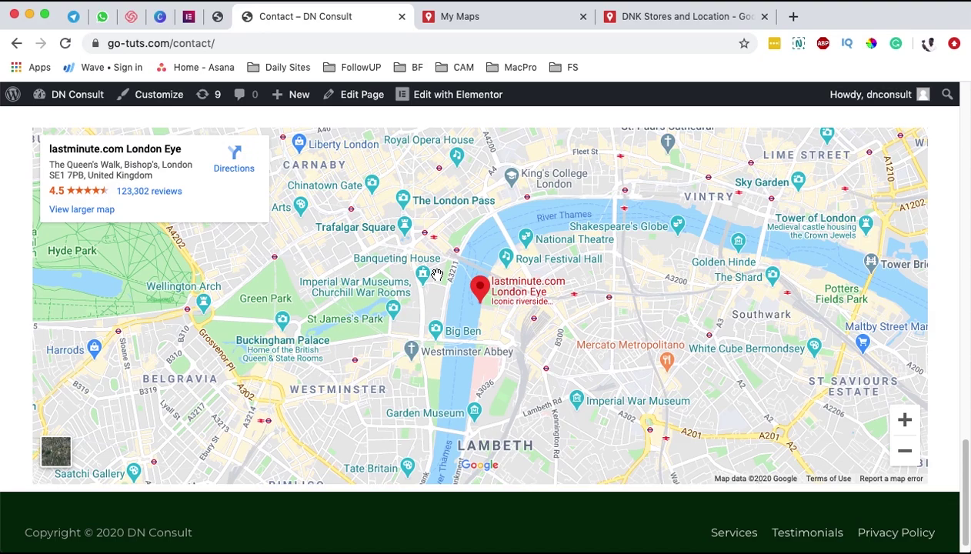
Review the grayscale London map, then show DNK 5's details on the DNK Stores and Location map
scroll(439, 275, up, 1)
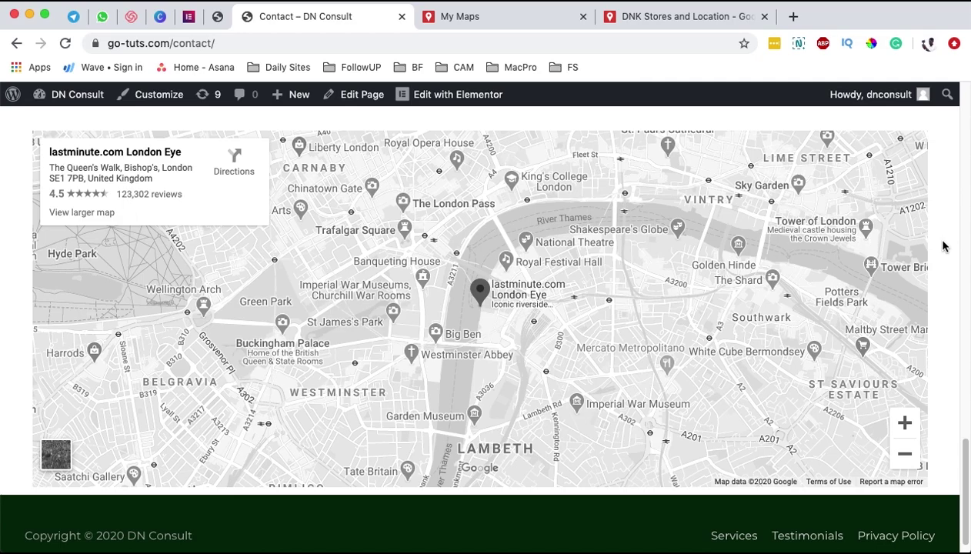
click(655, 22)
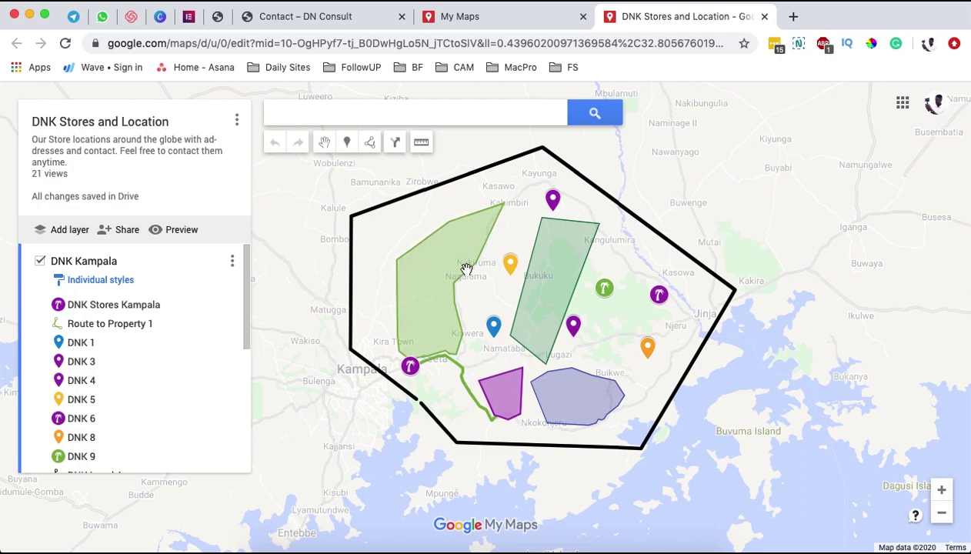
click(510, 270)
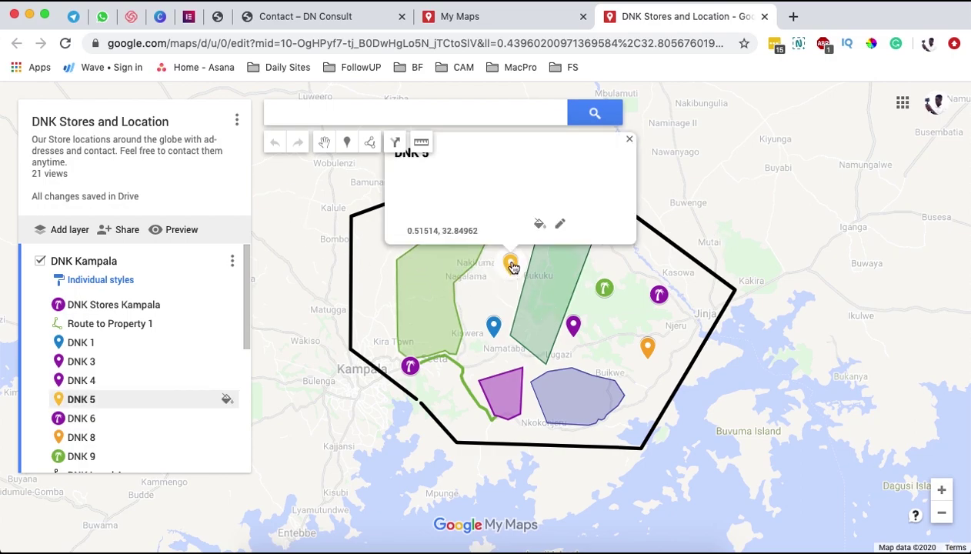
Inspect the DNK 5 and Property 2 details without changing anything
click(559, 223)
click(480, 228)
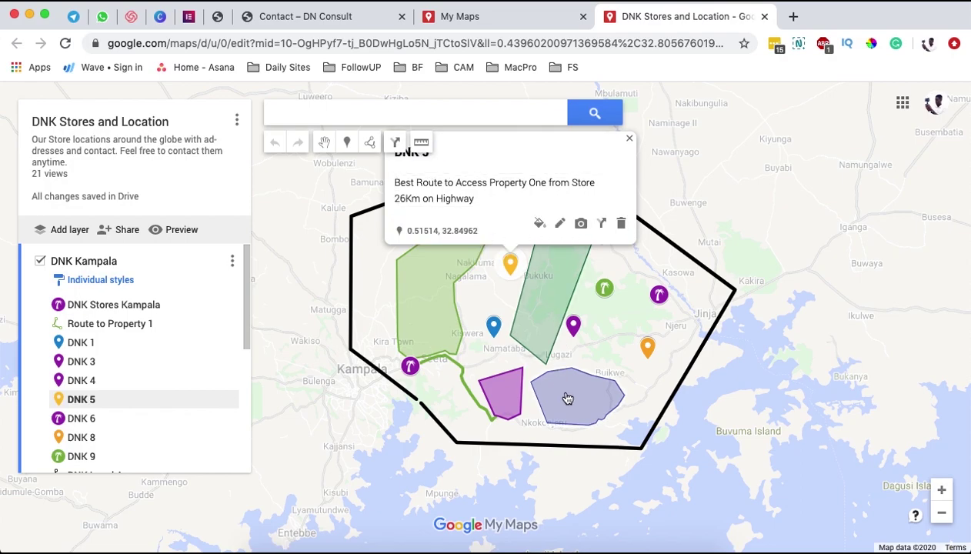
click(560, 394)
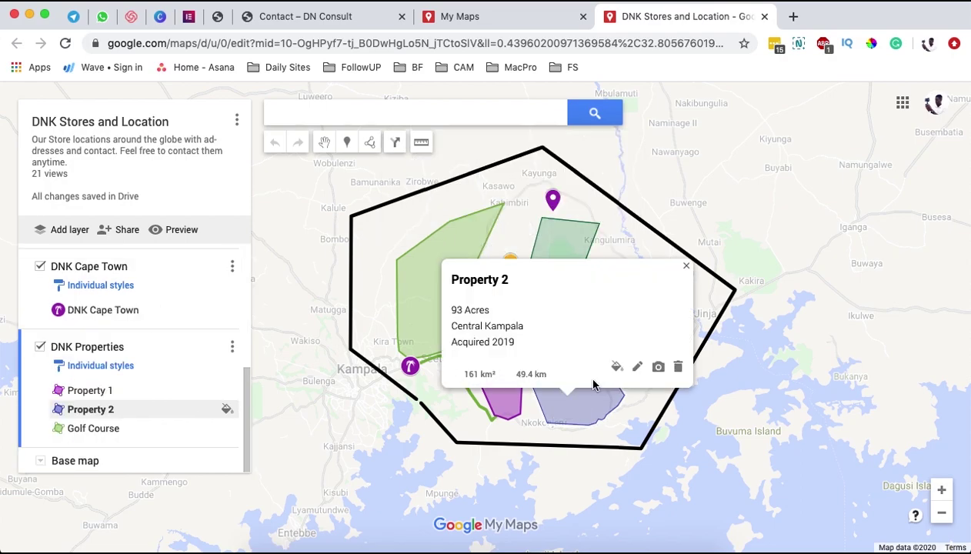
click(619, 232)
Open the Company Locations in Uganda map in a new tab from the maps list
key(ctrl+shift+Tab)
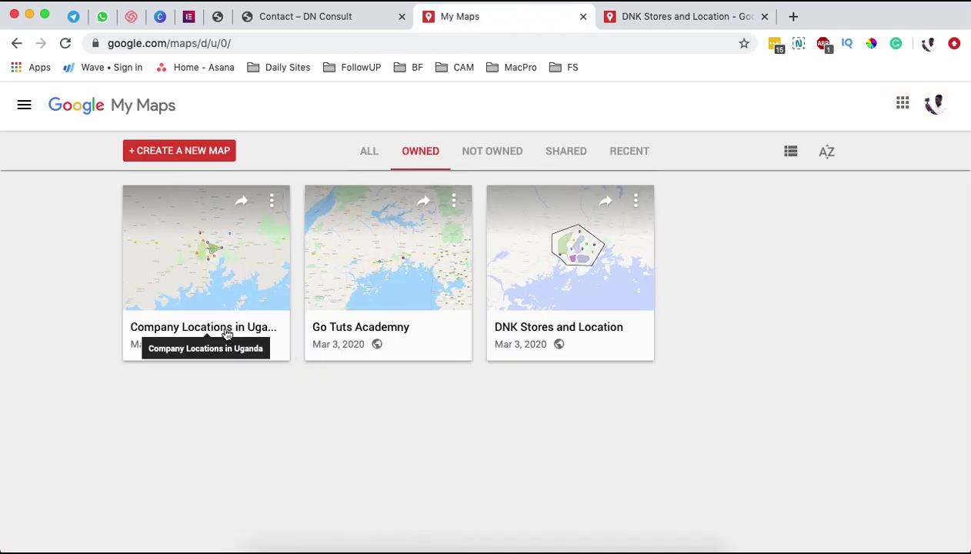
click(273, 204)
click(234, 251)
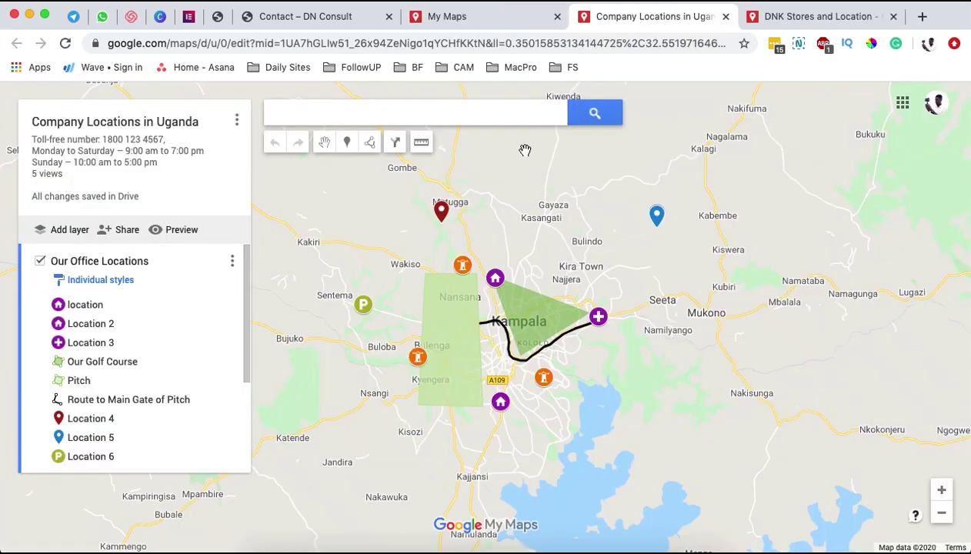
Review the details of Location 2 and Location 3 on the Uganda map
click(92, 326)
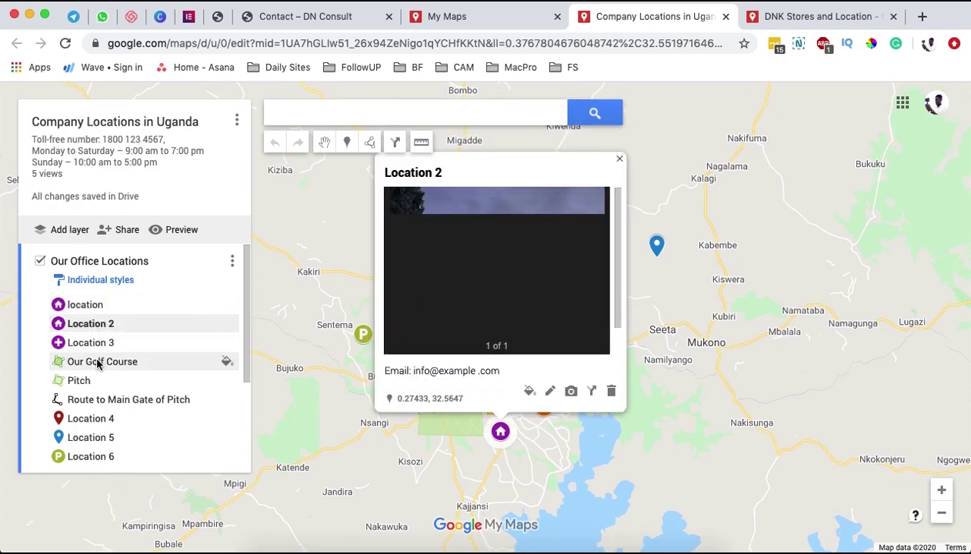
click(721, 319)
click(597, 346)
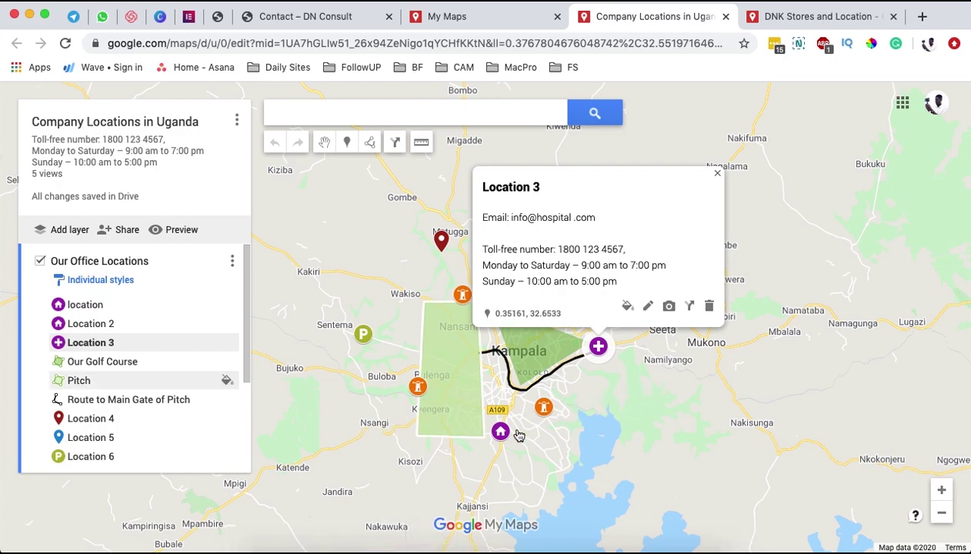
click(636, 420)
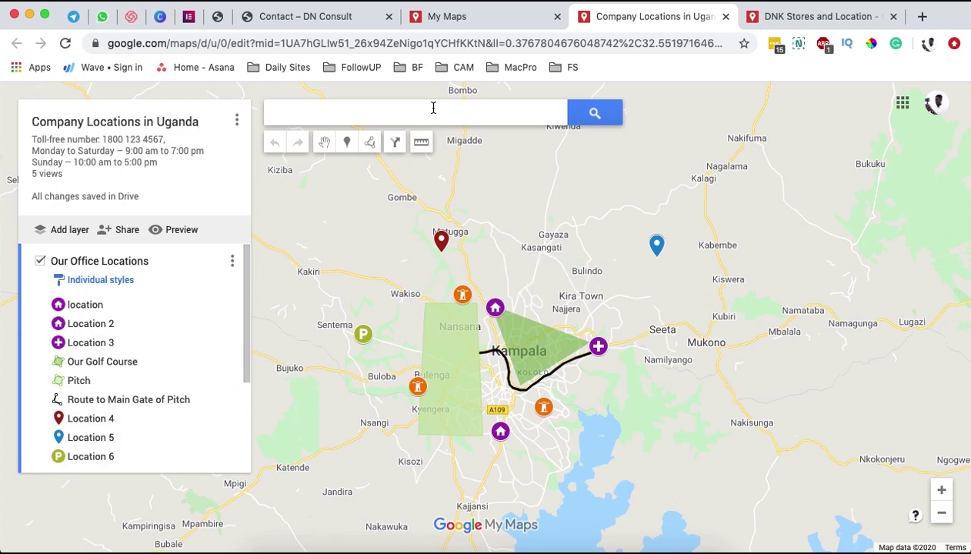
click(219, 16)
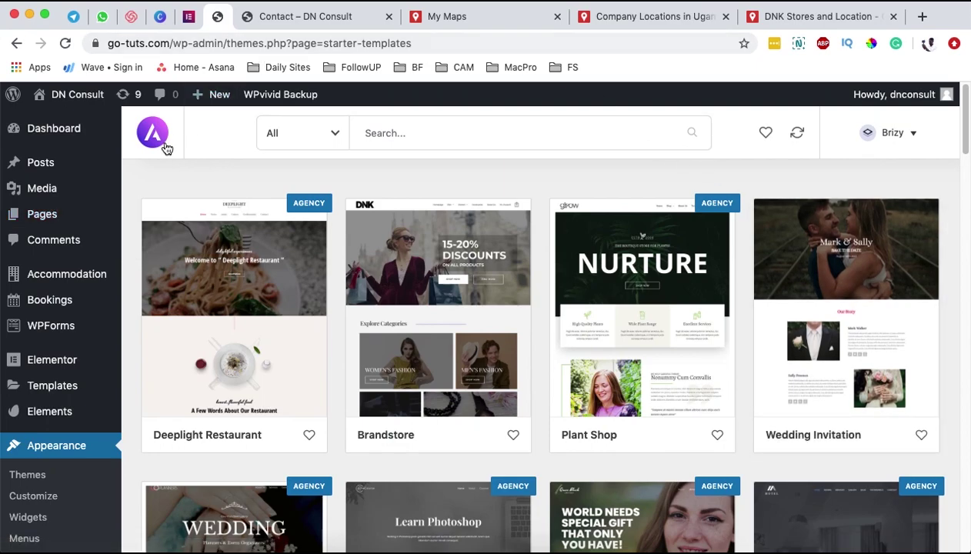
From Pages > All Pages, open the Contact page with Edit with Elementor
mouse_move(48, 217)
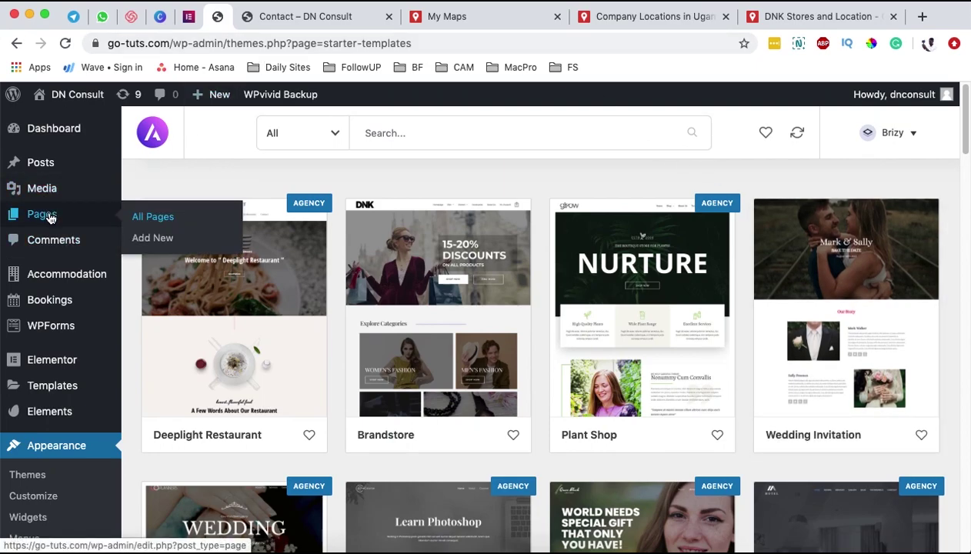
click(153, 217)
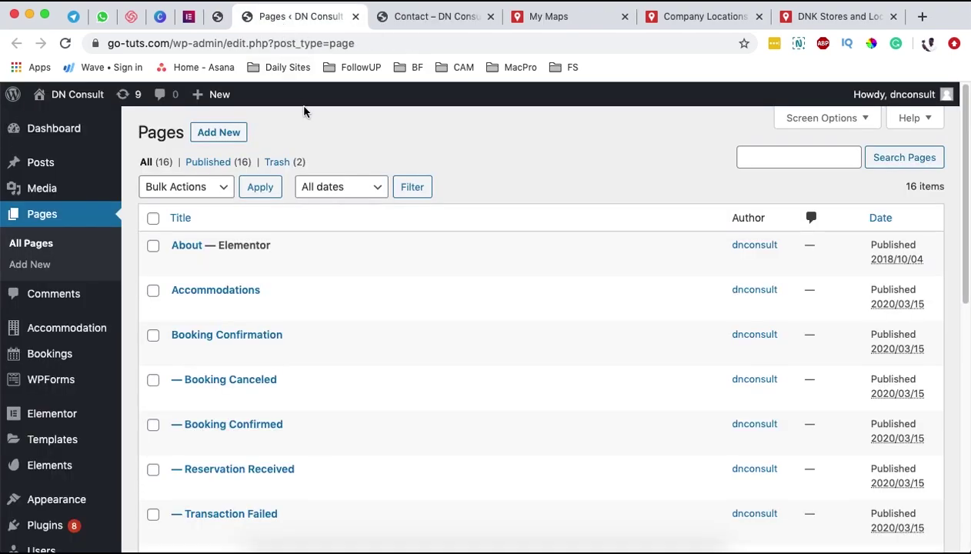
scroll(281, 301, down, 10)
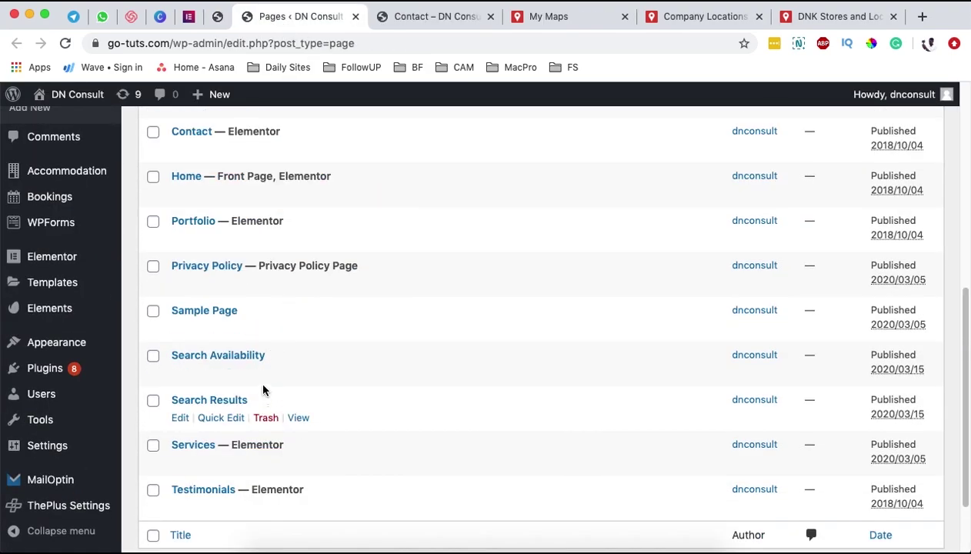
scroll(260, 384, up, 1)
click(374, 165)
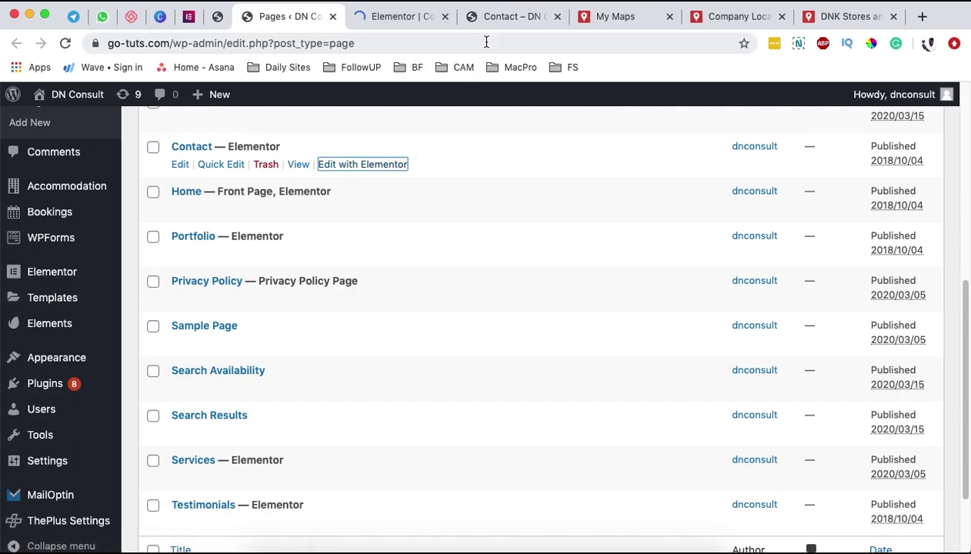
Check the live Contact page, then return to its Elementor editor
click(507, 21)
scroll(938, 214, up, 5)
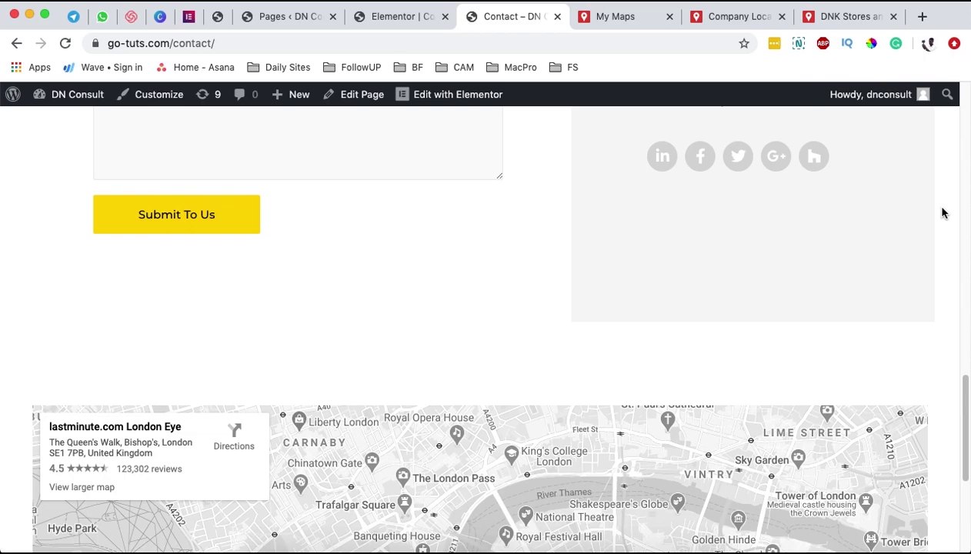
scroll(943, 216, down, 10)
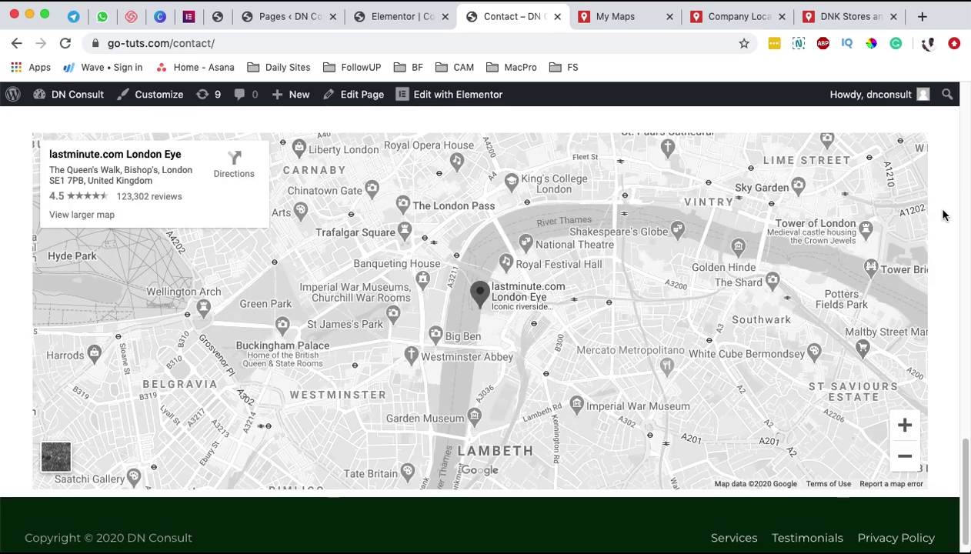
key(ctrl+shift+Tab)
scroll(587, 311, down, 10)
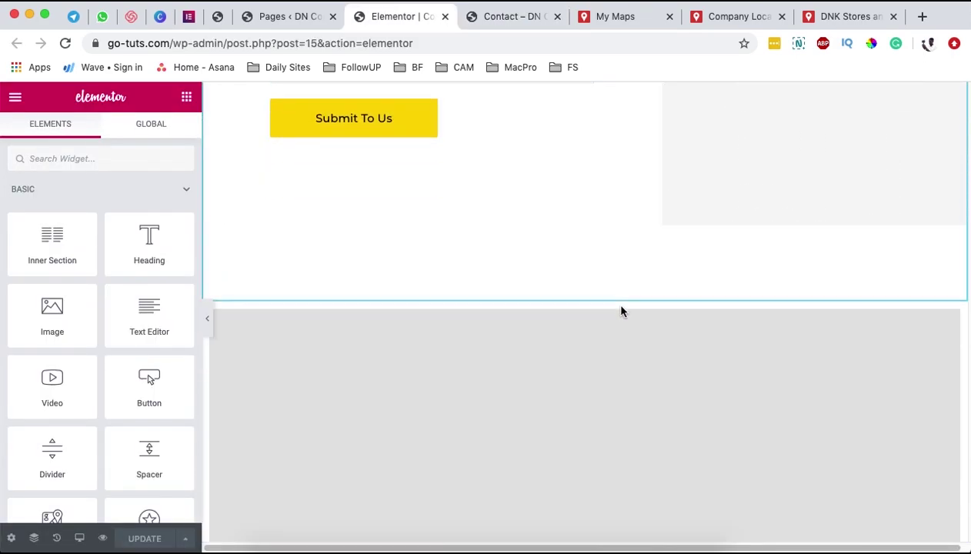
Add a new section below the map and place a Google Maps widget found by searching 'map'
scroll(630, 308, up, 8)
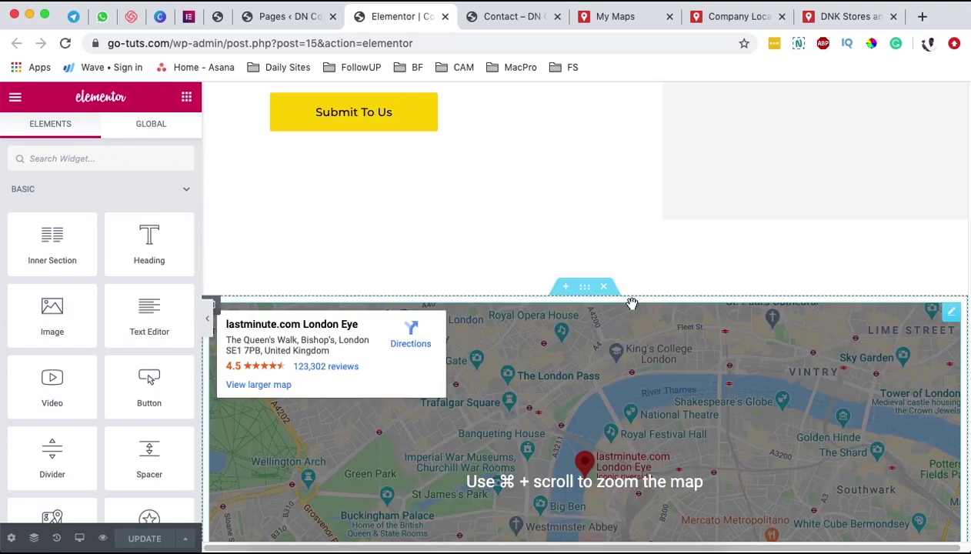
scroll(626, 215, down, 5)
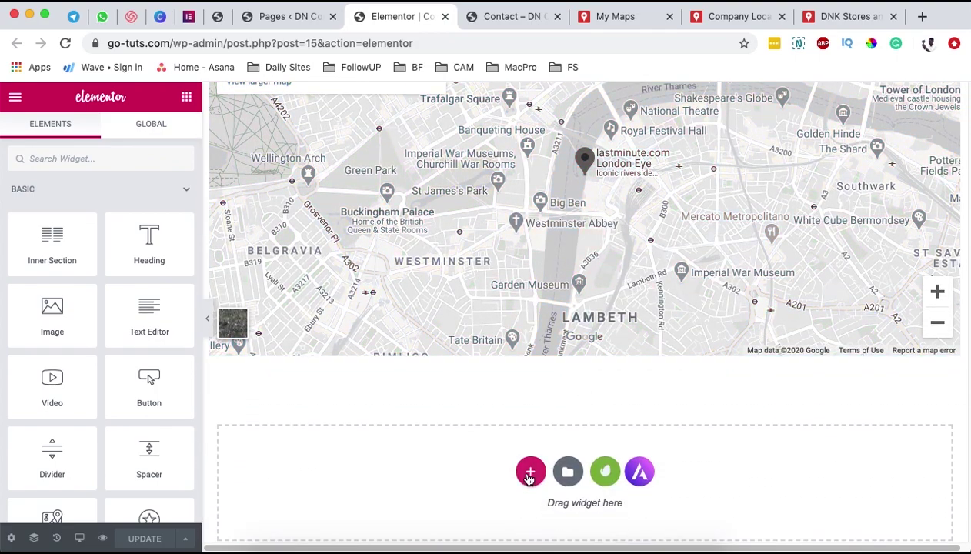
click(529, 473)
scroll(587, 446, down, 3)
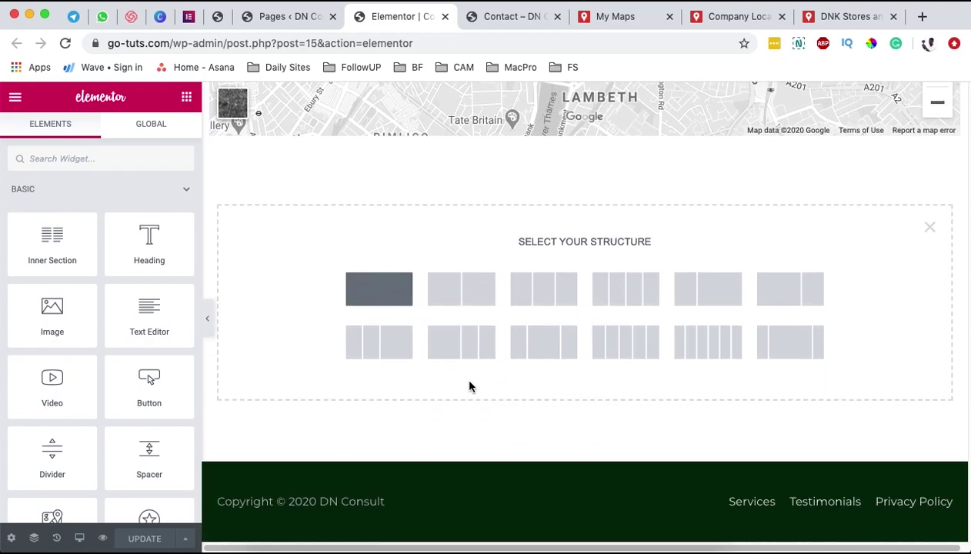
click(186, 96)
click(122, 156)
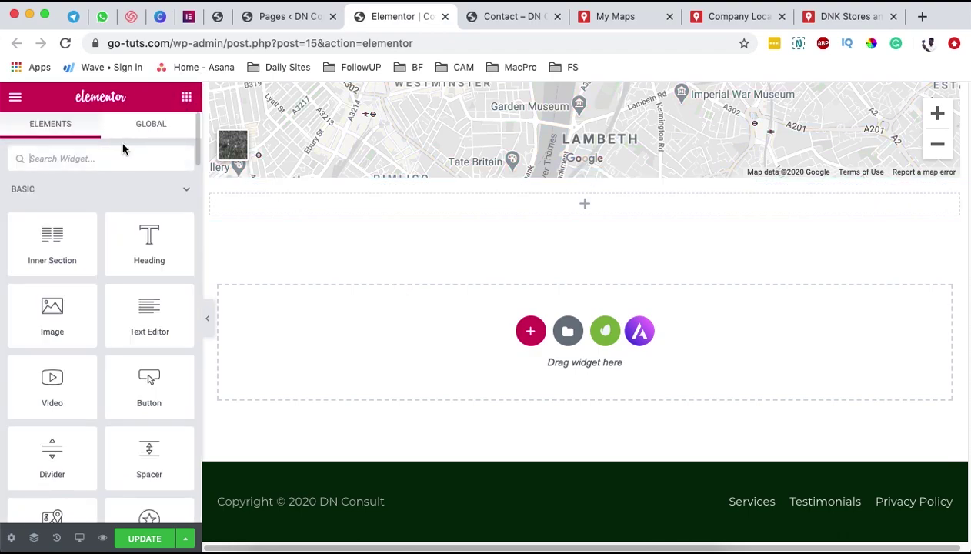
text(map)
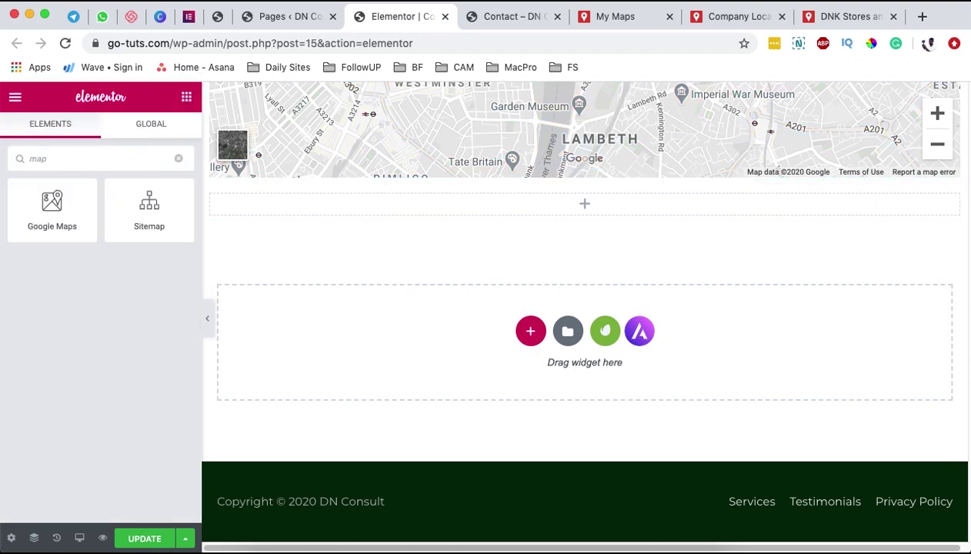
drag(60, 193, 564, 219)
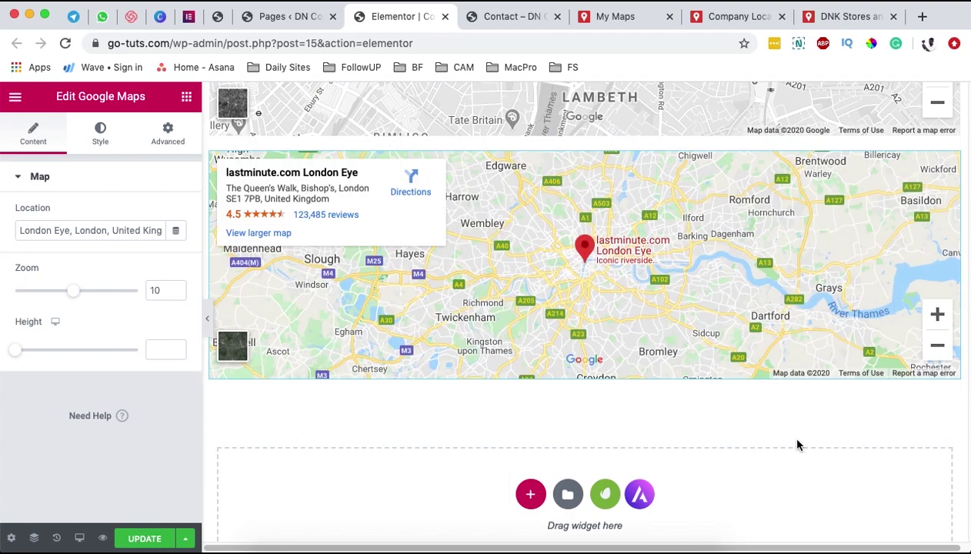
Delete the old London Eye map section and set the new map's zoom to 15
scroll(797, 447, up, 5)
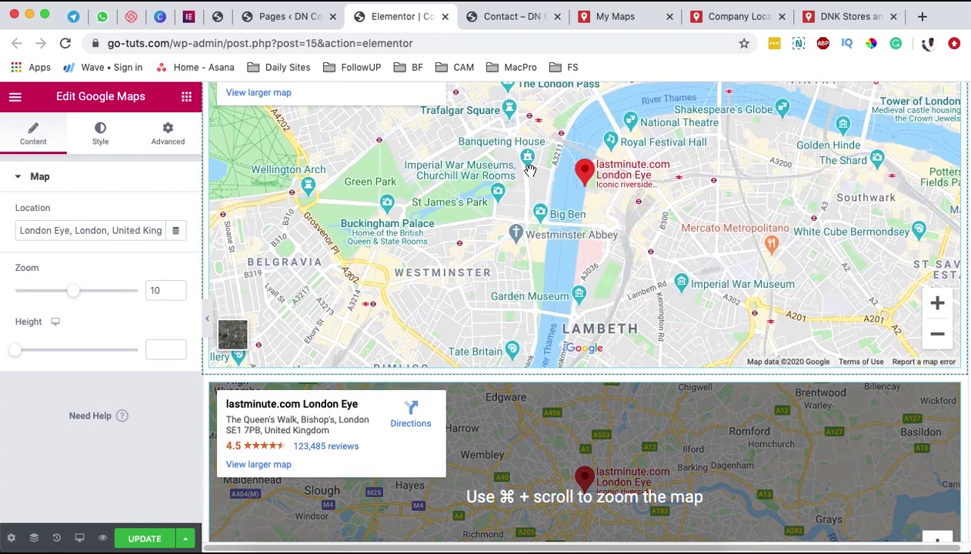
scroll(548, 194, up, 2)
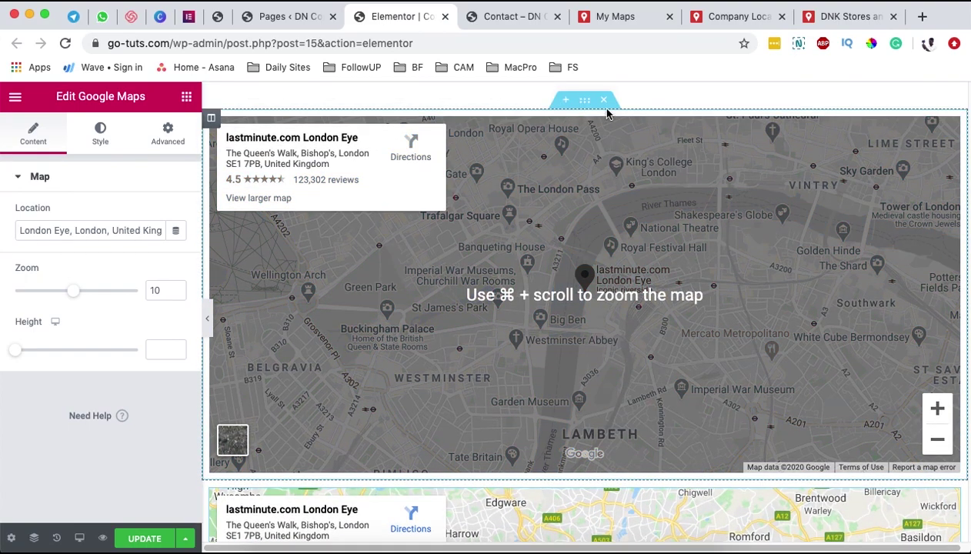
click(605, 101)
triple_click(103, 230)
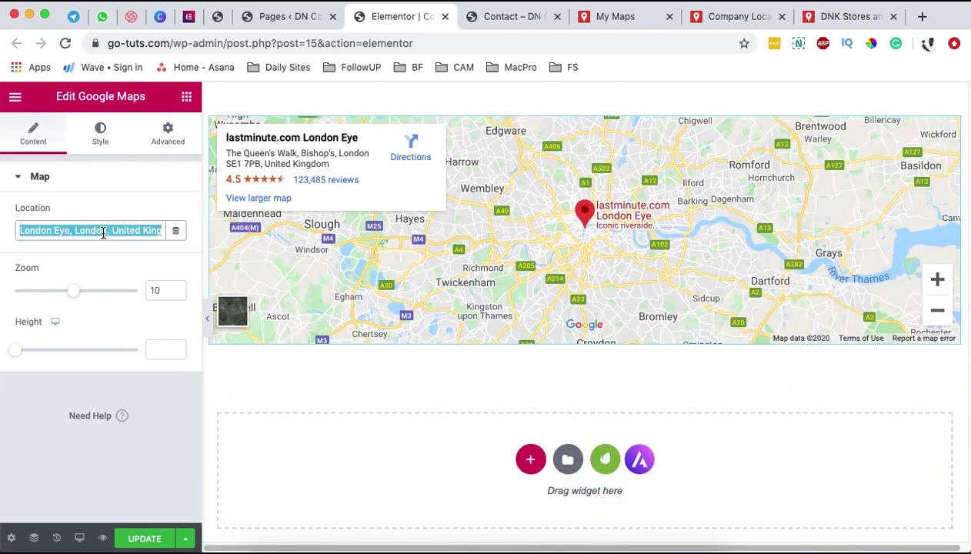
double_click(81, 230)
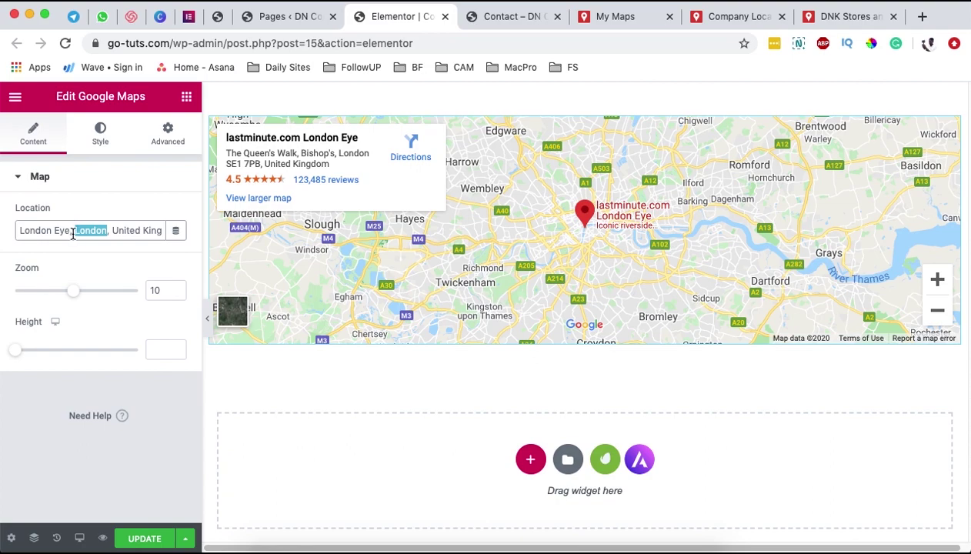
drag(71, 291, 120, 296)
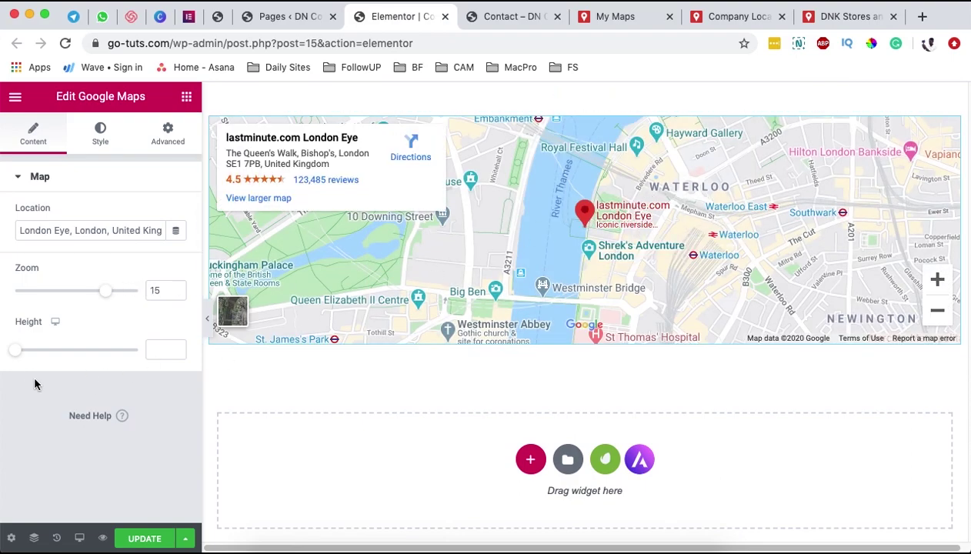
Adjust the map height per device, setting the mobile height to 152
mouse_move(15, 351)
mouse_down()
mouse_move(73, 354)
mouse_move(33, 355)
mouse_up()
mouse_move(54, 322)
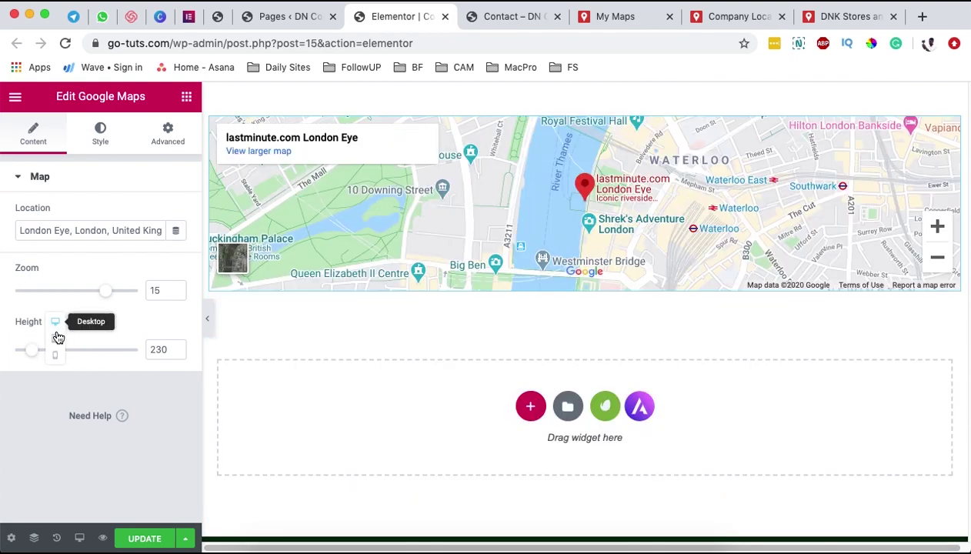
click(56, 343)
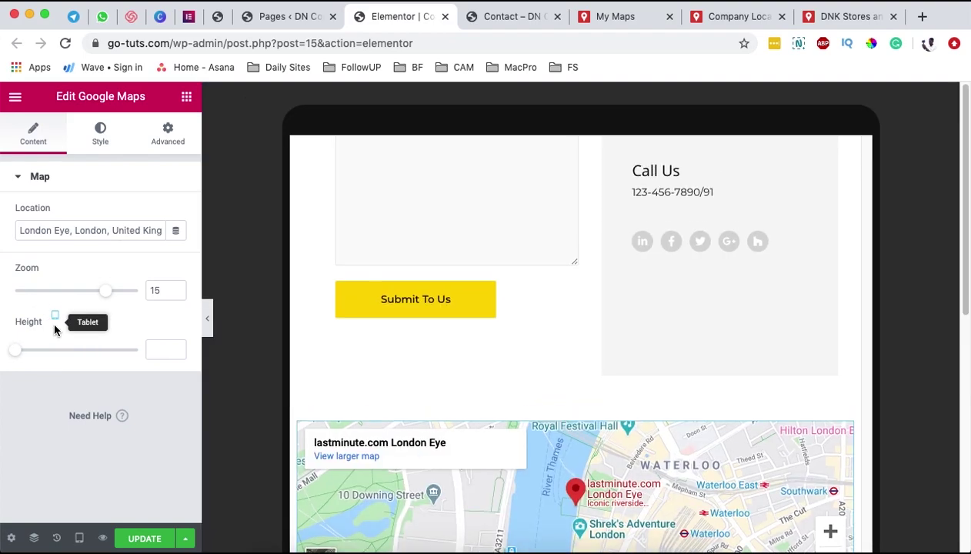
click(55, 339)
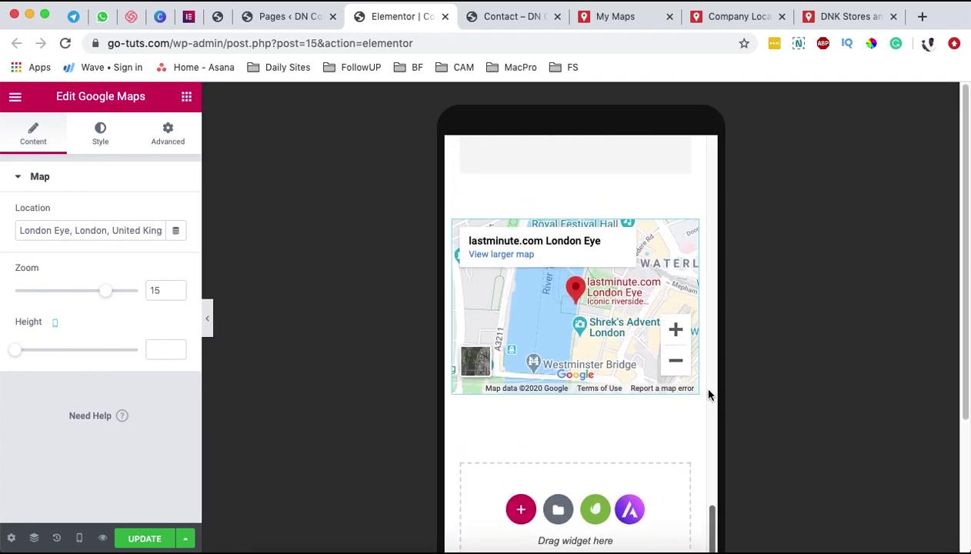
scroll(700, 395, down, 3)
mouse_move(16, 351)
mouse_down()
mouse_move(56, 356)
mouse_move(28, 354)
mouse_up()
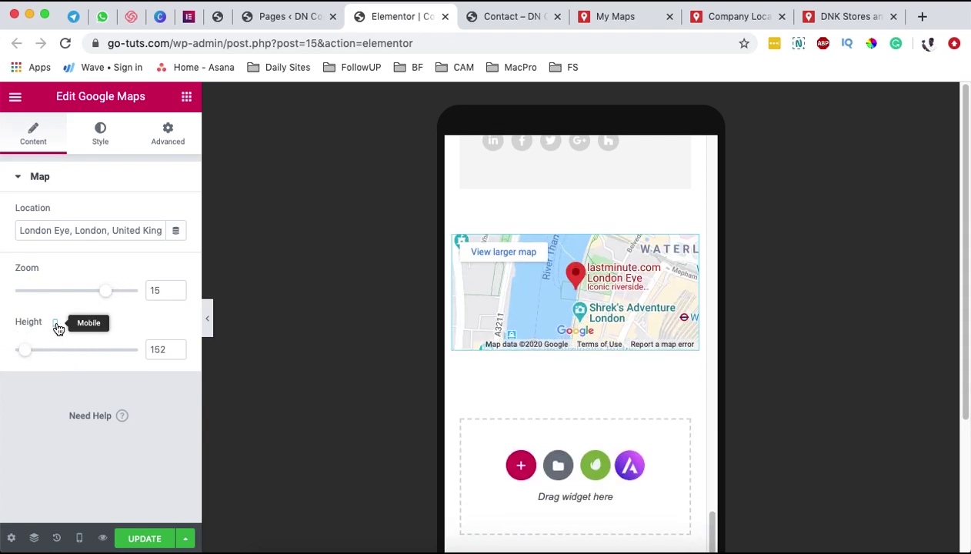
mouse_move(55, 322)
click(55, 281)
Set the desktop map height to 386
scroll(374, 368, up, 3)
scroll(518, 375, down, 3)
scroll(477, 354, up, 3)
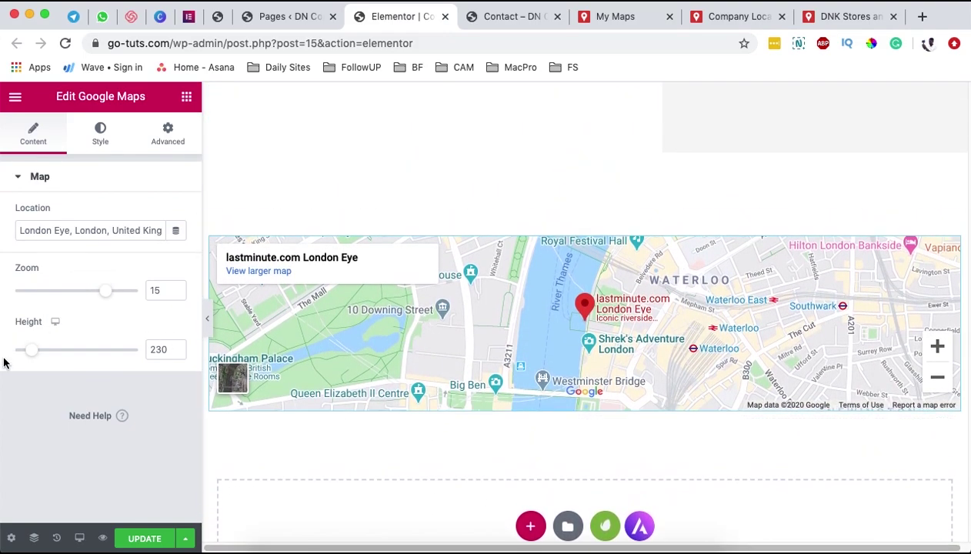
drag(30, 351, 45, 351)
scroll(615, 400, up, 2)
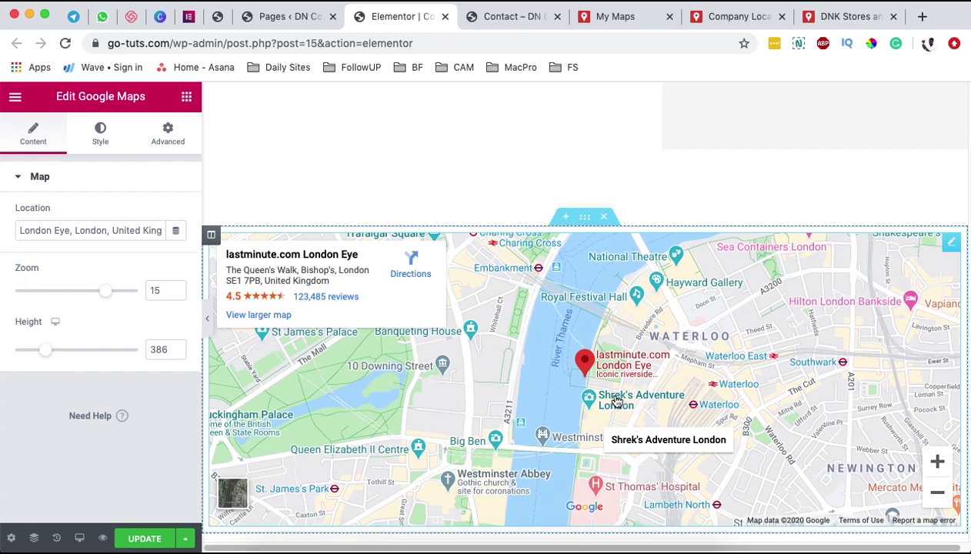
scroll(616, 399, down, 1)
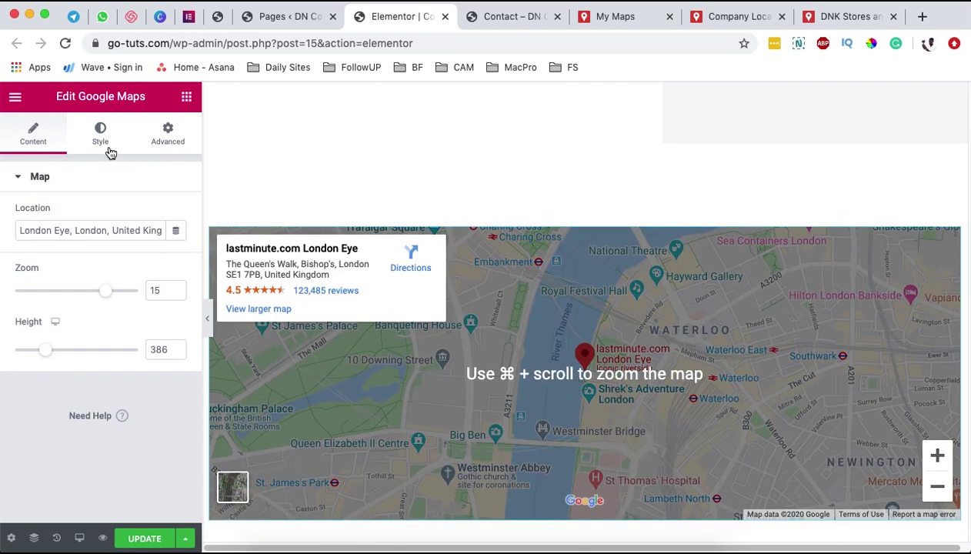
click(99, 138)
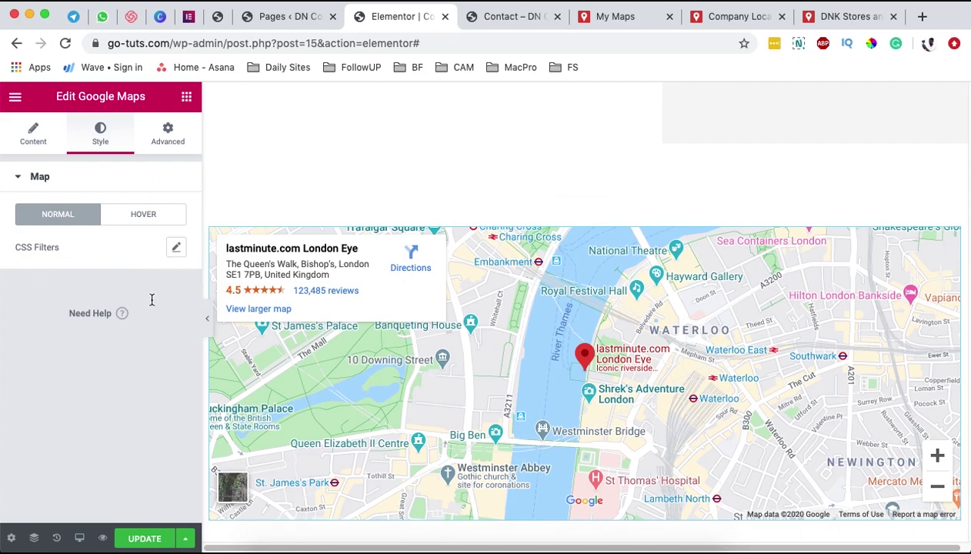
Drop the normal-state CSS Filters Saturation to 0, leaving the hover state in full colour
click(177, 247)
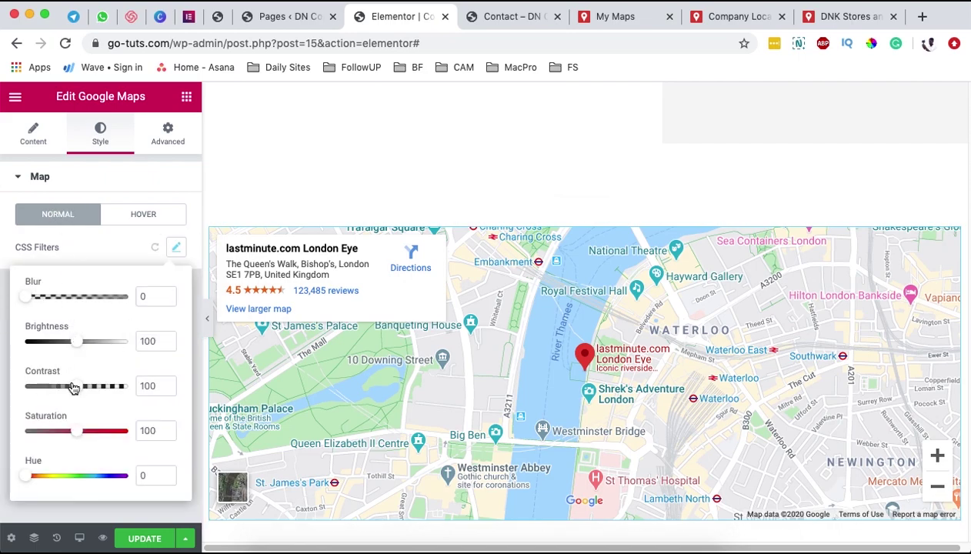
drag(77, 435, 26, 431)
click(176, 247)
click(142, 215)
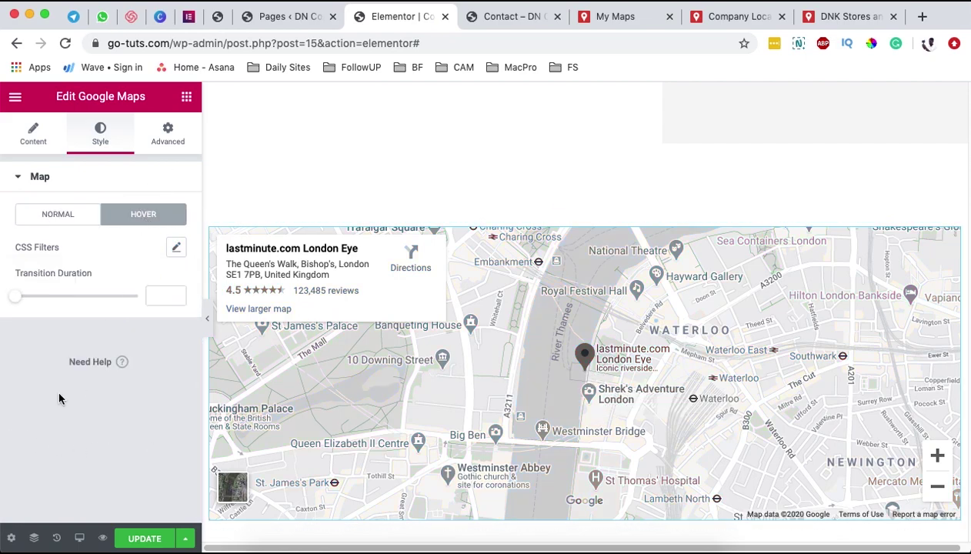
click(176, 249)
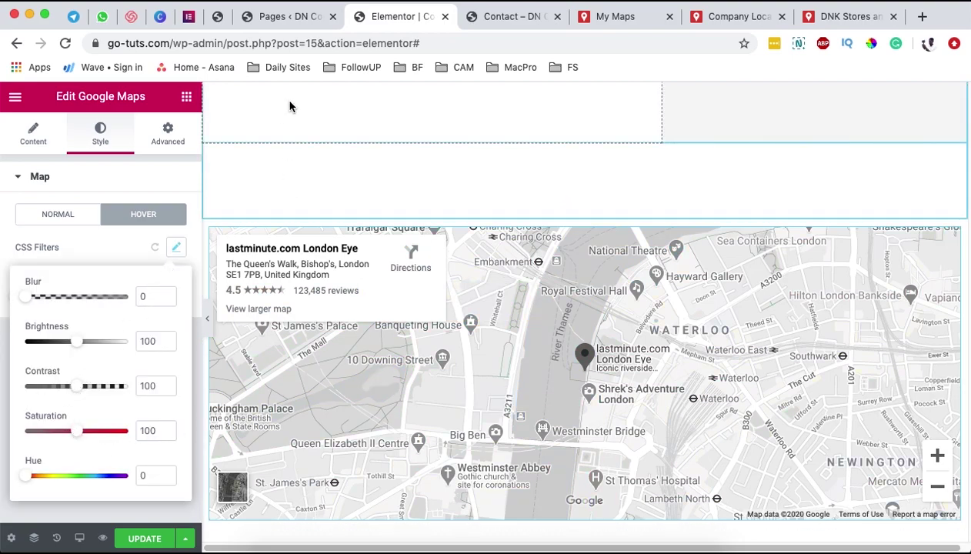
click(176, 247)
scroll(743, 158, down, 3)
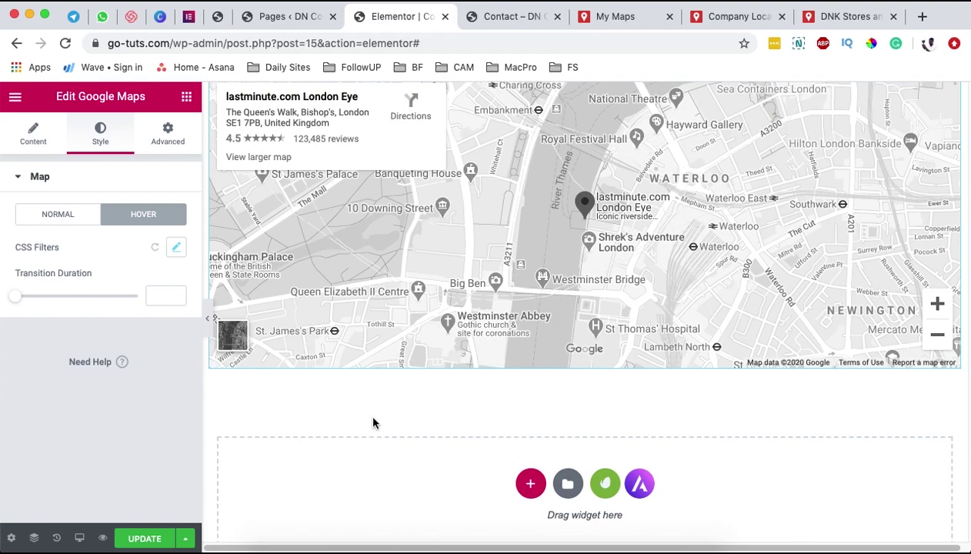
scroll(608, 219, up, 1)
Search 'google my maps' in a new tab, then close that tab to return to My Maps
click(920, 17)
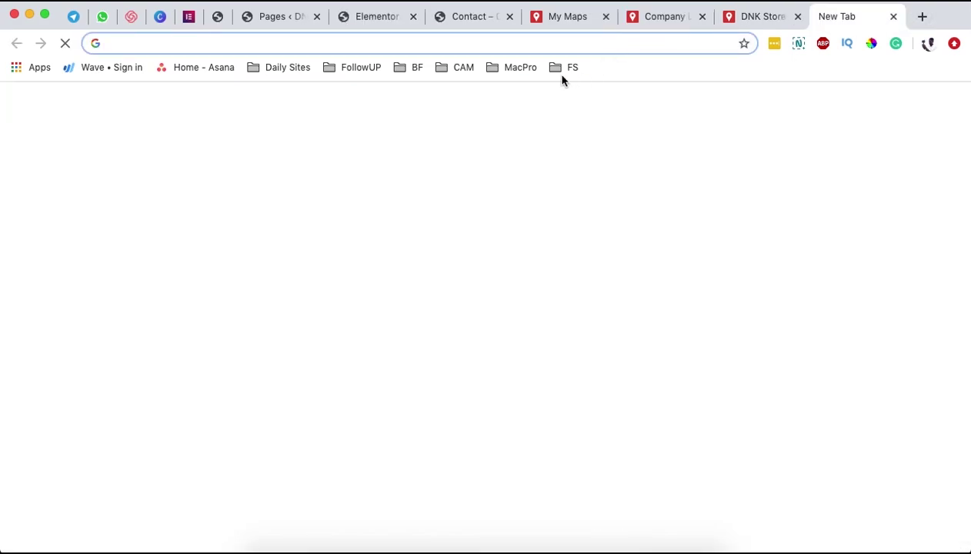
text(g)
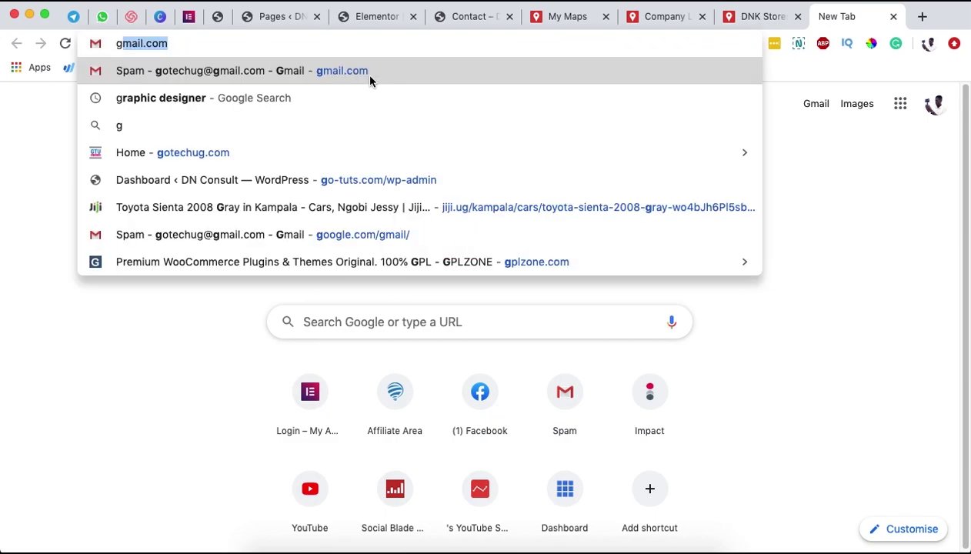
text(oogle my maps)
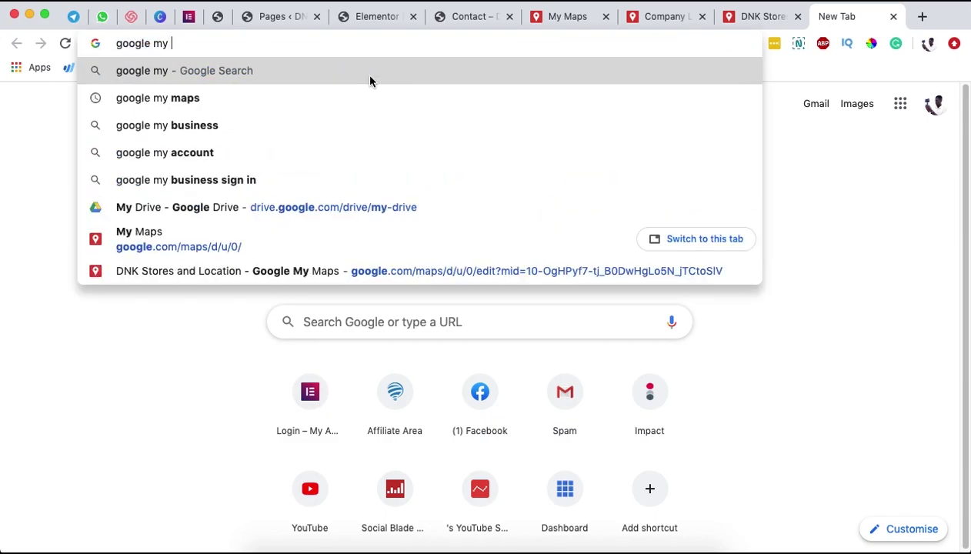
key(Return)
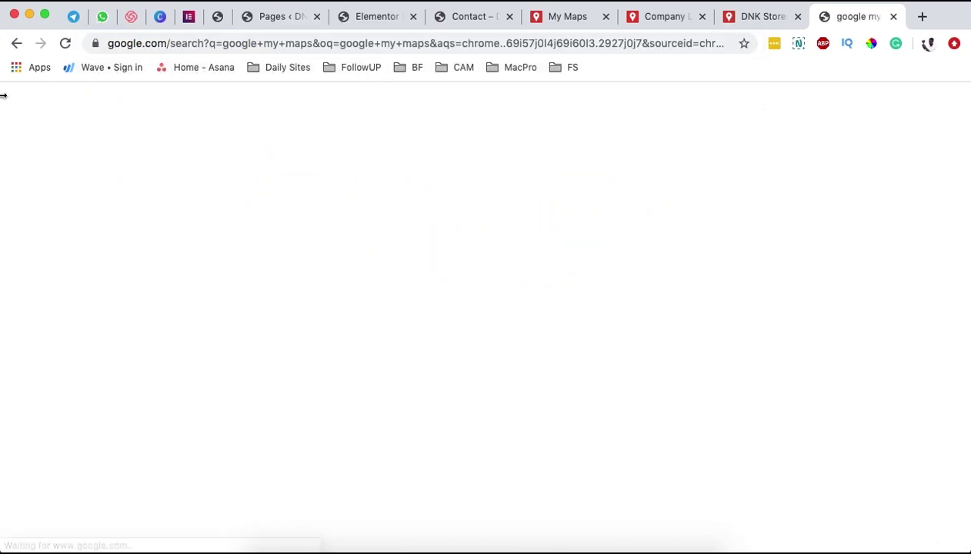
scroll(65, 286, down, 9)
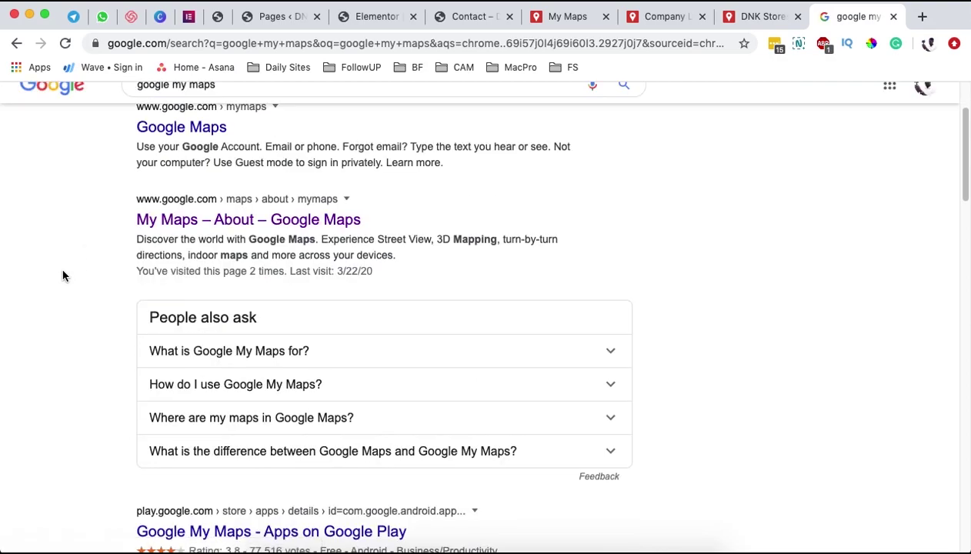
scroll(65, 270, up, 9)
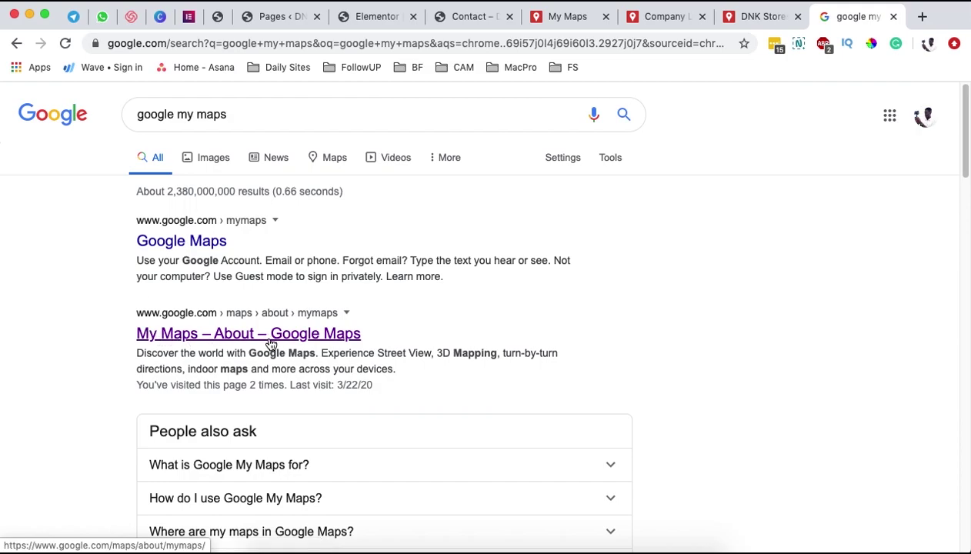
key(super+w)
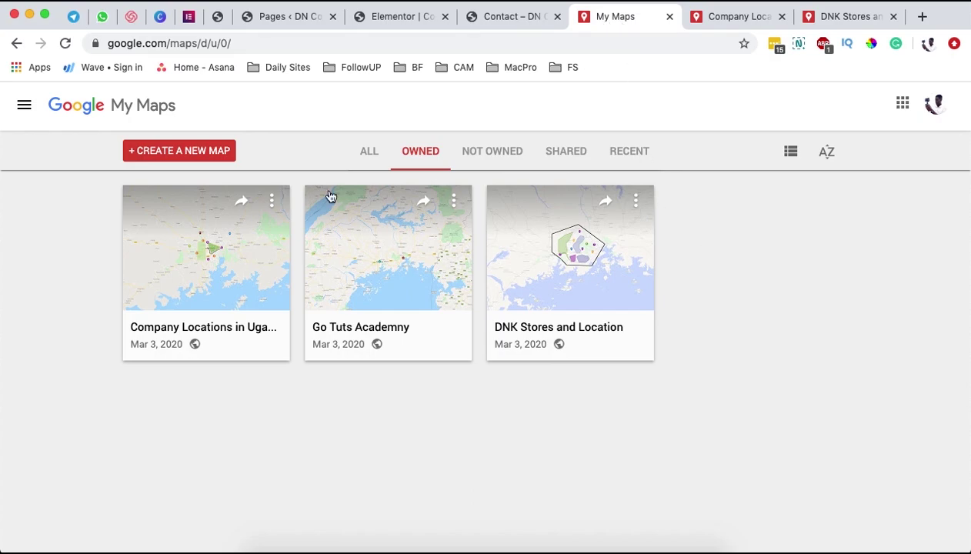
Back out of the new untitled map and open the Company Locations in Uganda map
click(178, 152)
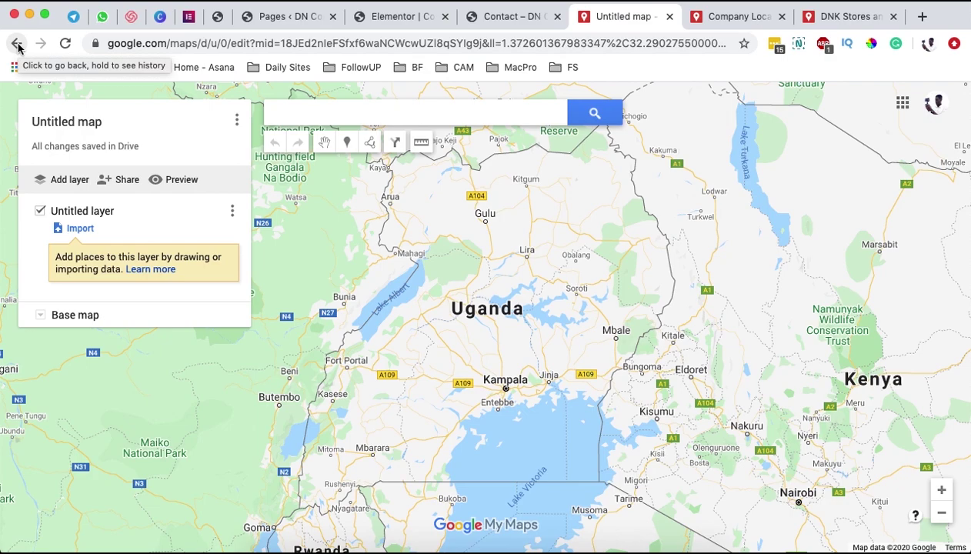
click(16, 44)
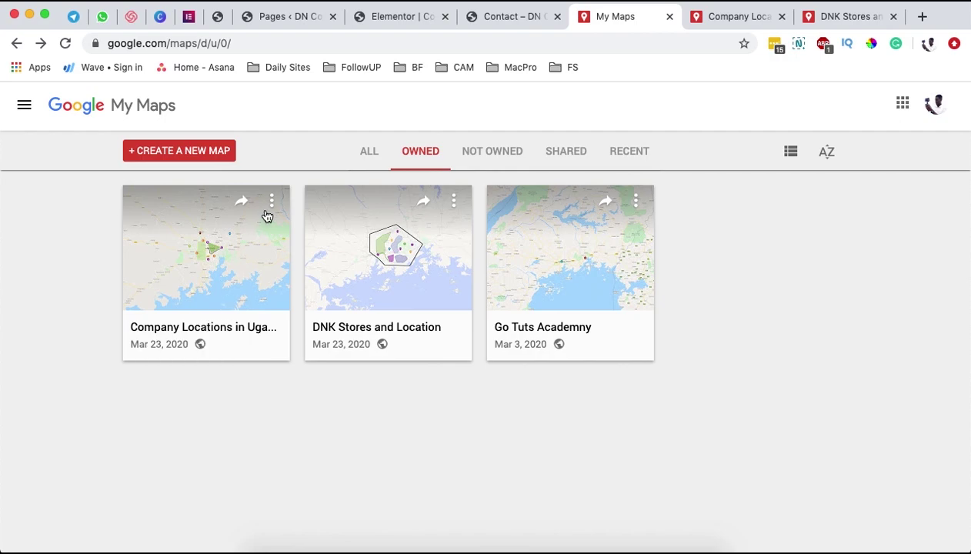
click(232, 244)
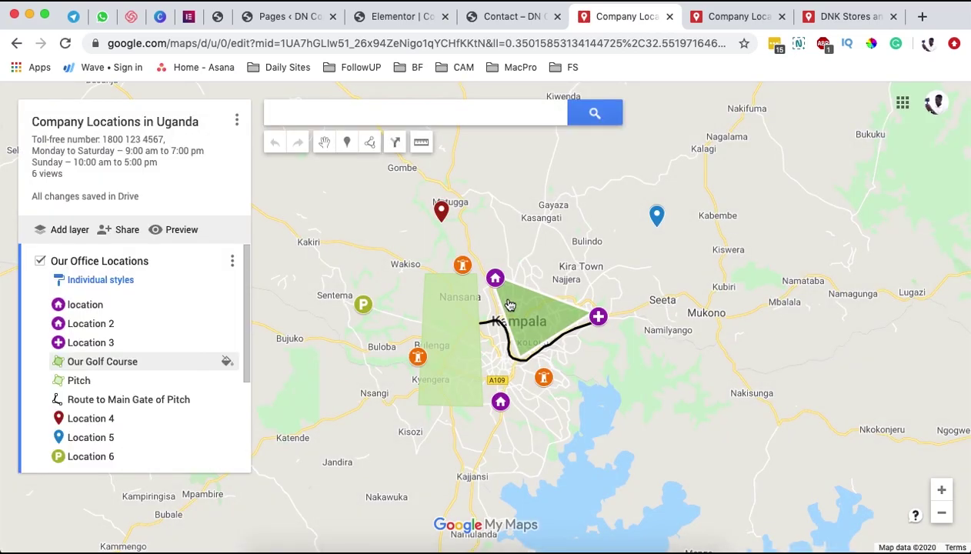
Set the map's link sharing to 'On - Public on the web' and save
click(124, 233)
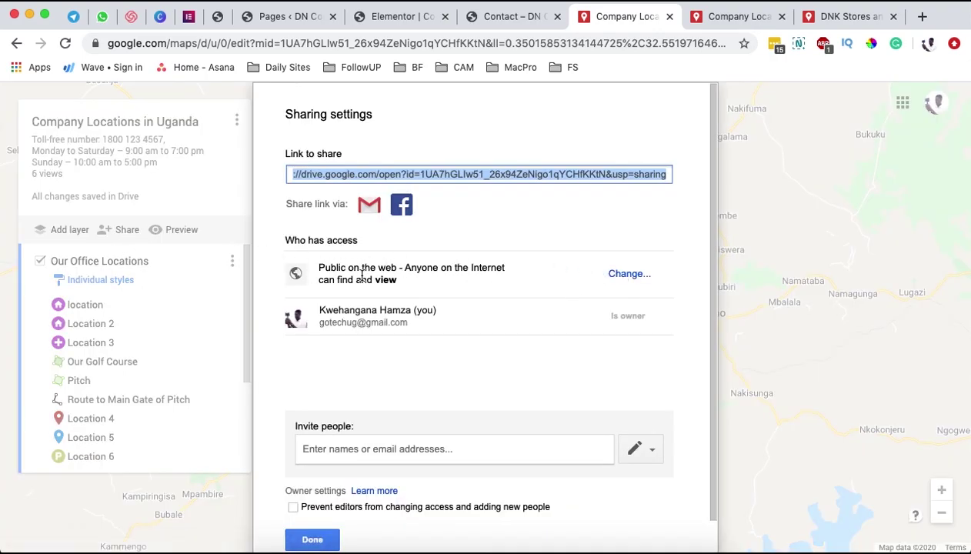
click(627, 275)
click(320, 249)
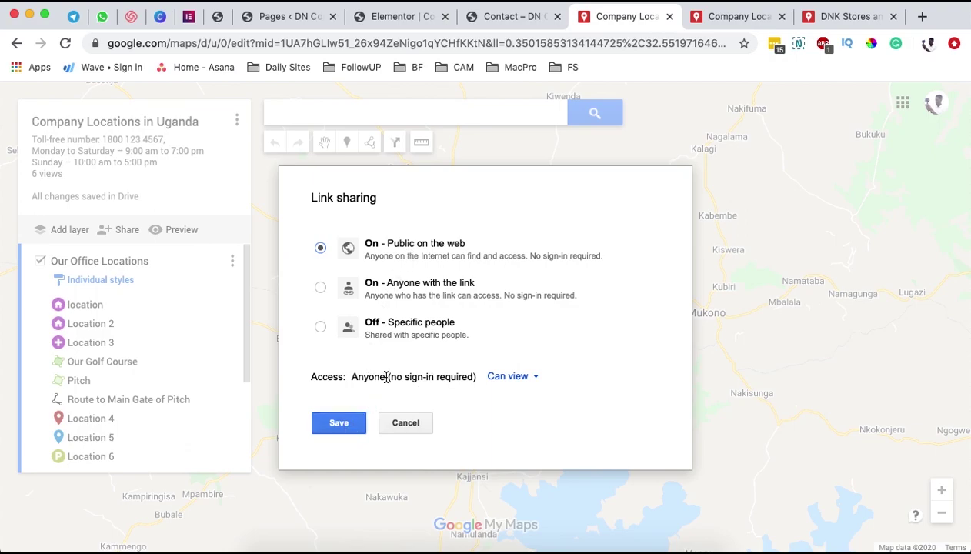
click(350, 418)
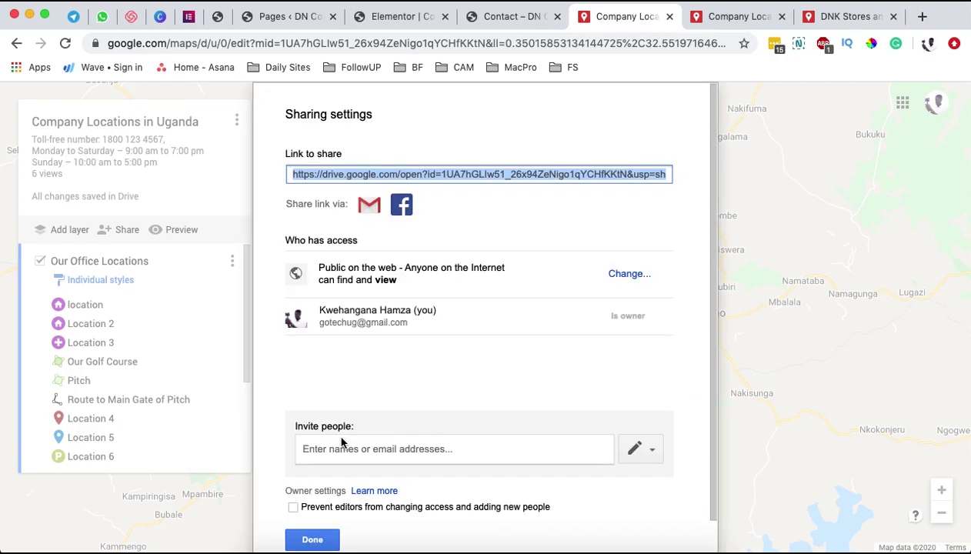
click(314, 538)
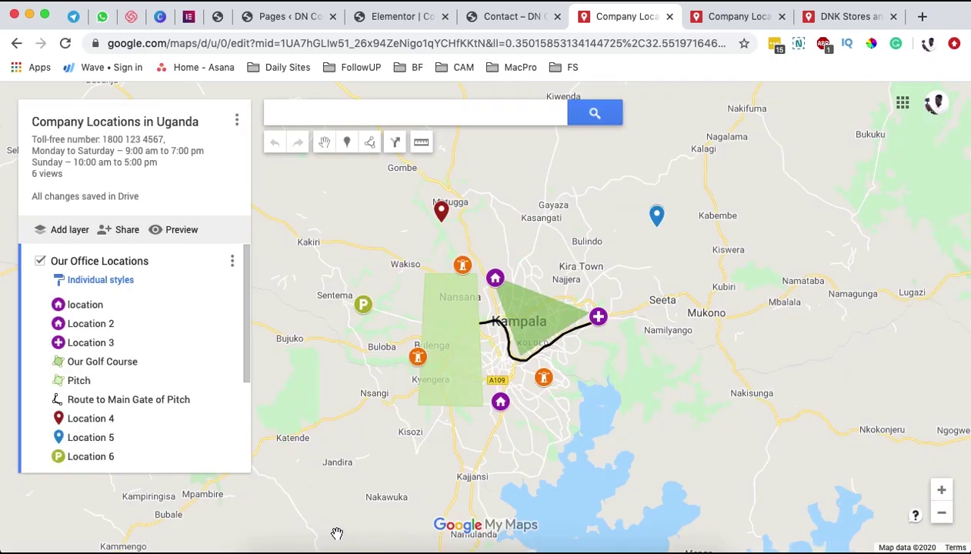
Save the current view as default, then zoom out and save the Uganda-wide view as default
click(237, 122)
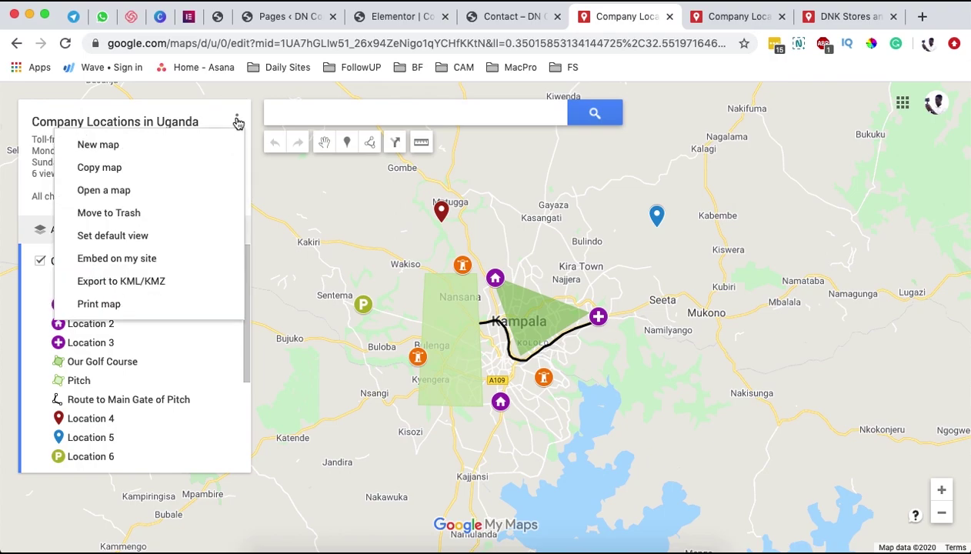
double_click(237, 122)
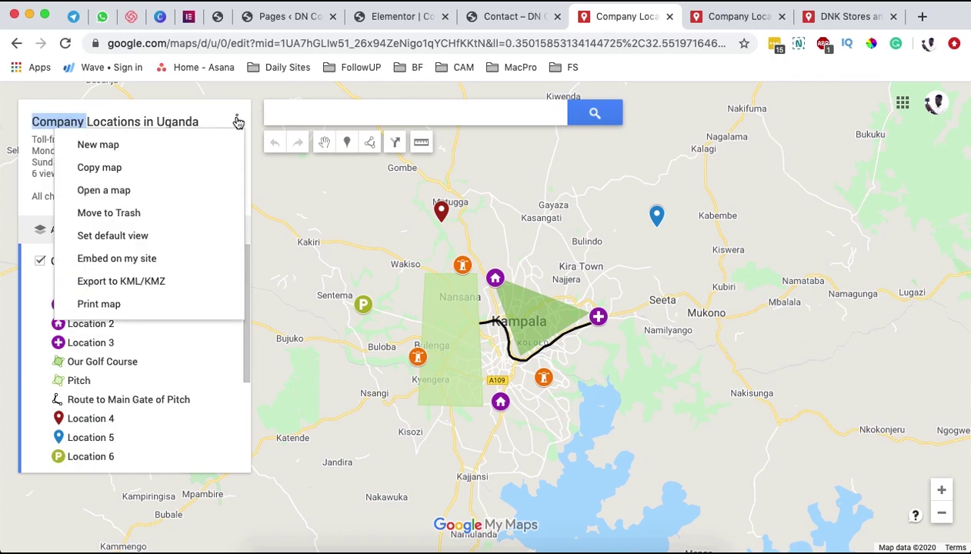
click(171, 239)
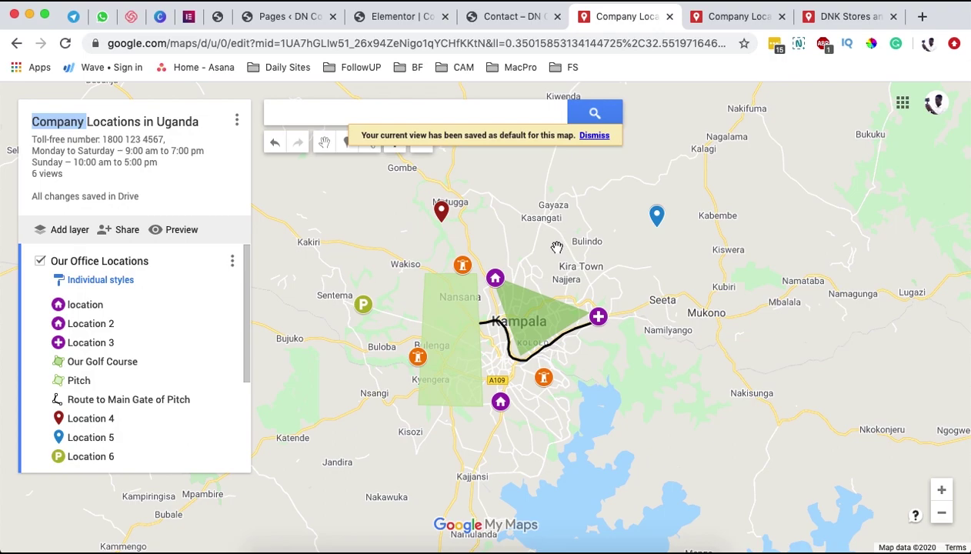
click(941, 513)
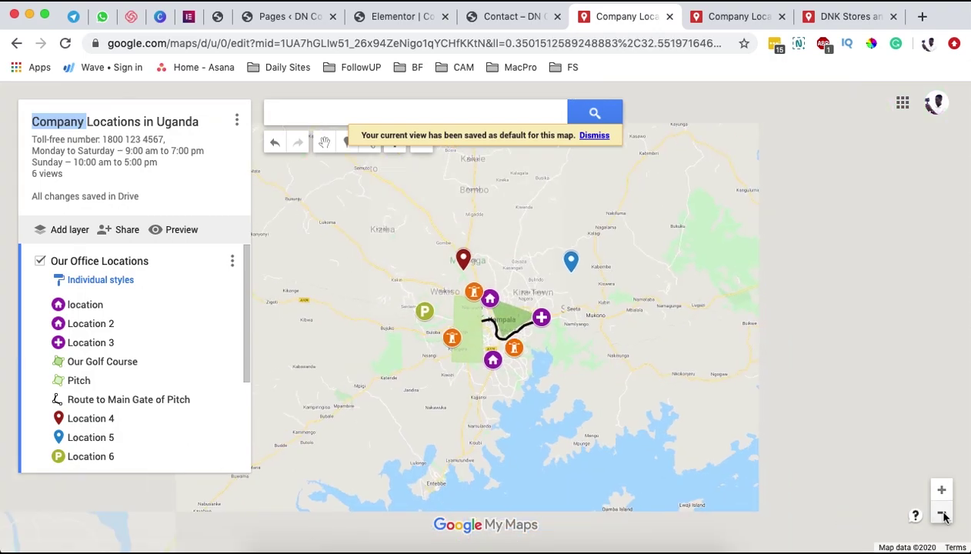
click(941, 514)
click(941, 513)
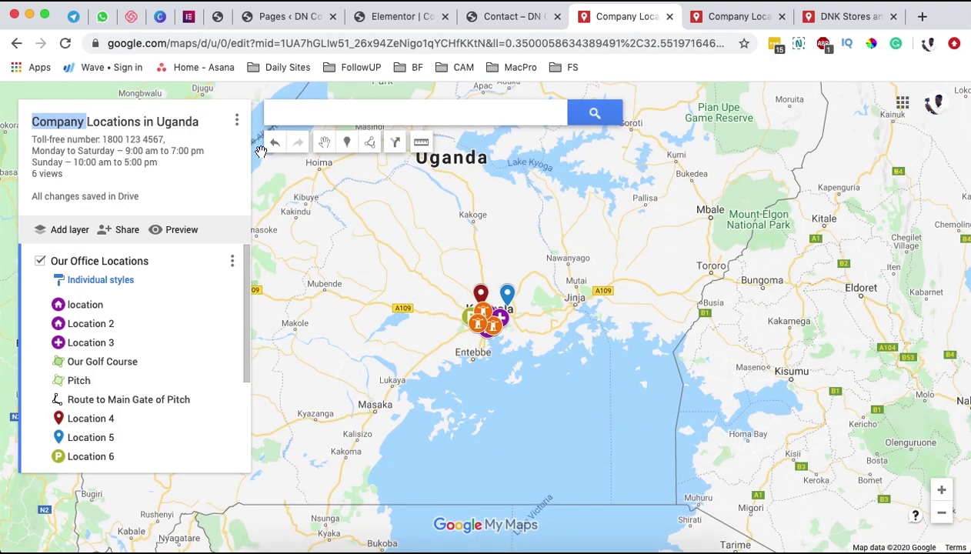
click(236, 121)
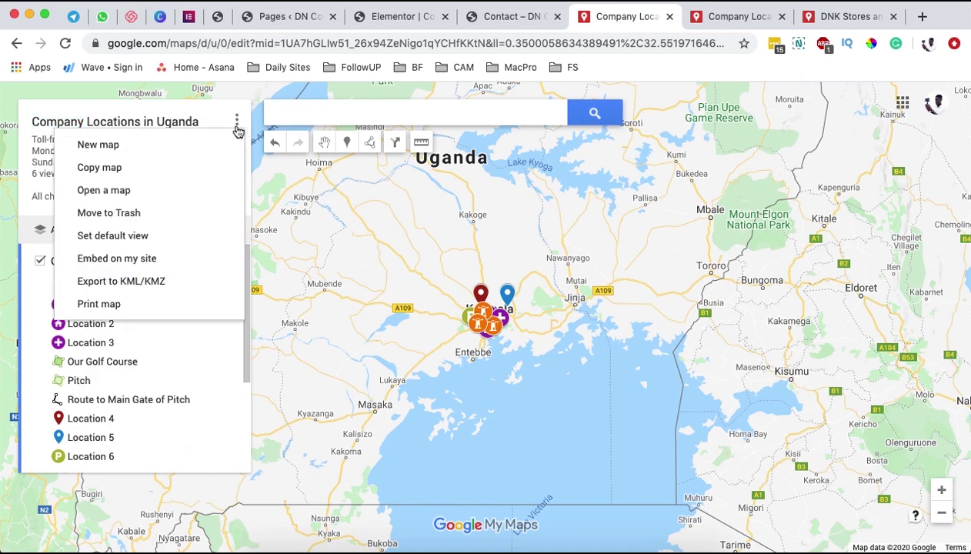
click(161, 238)
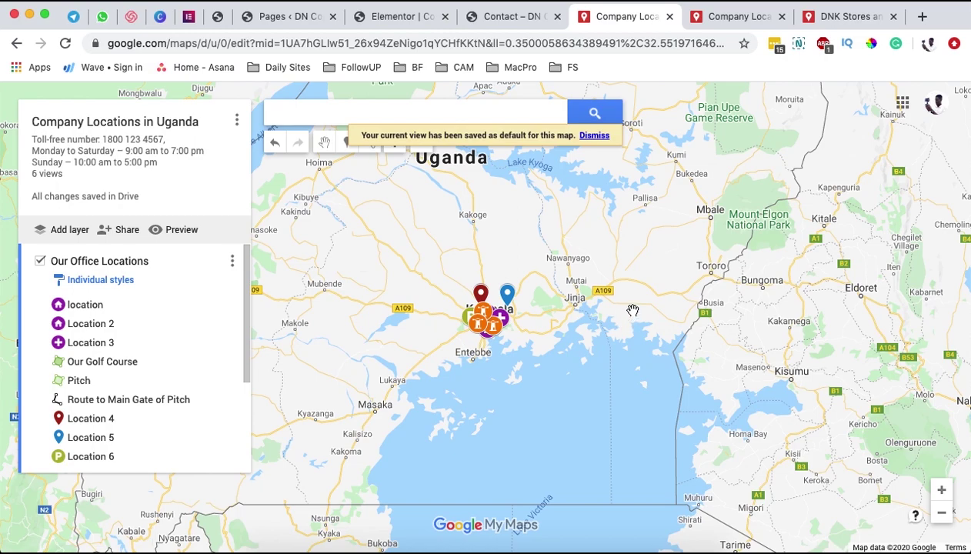
Zoom in toward Kampala and view the Our Golf Course, Pitch area, Location 5 and Location 2 details
click(941, 490)
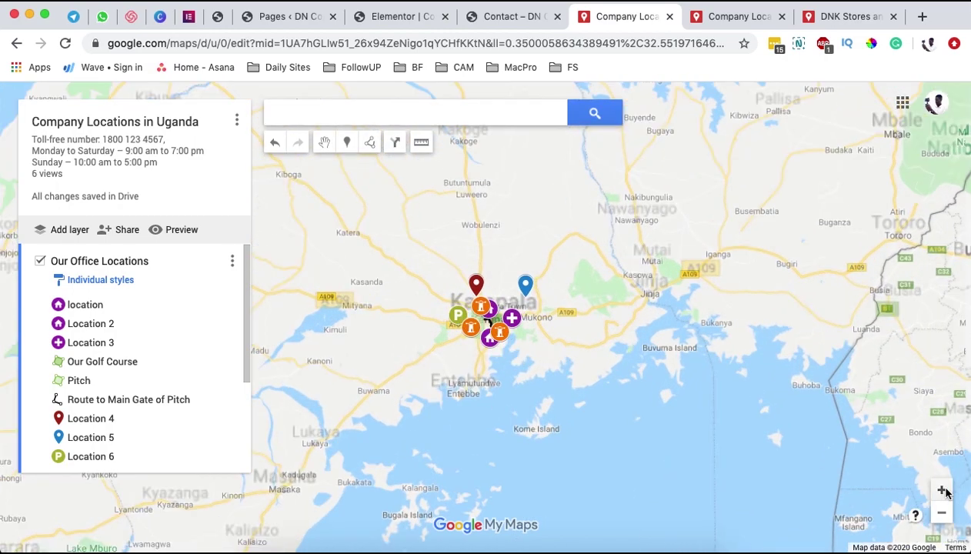
click(942, 490)
click(942, 490)
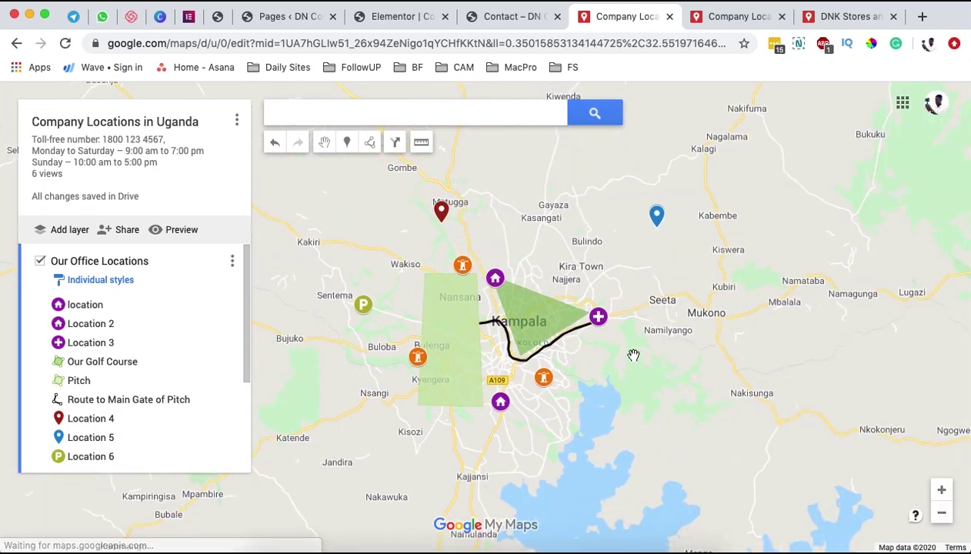
click(543, 315)
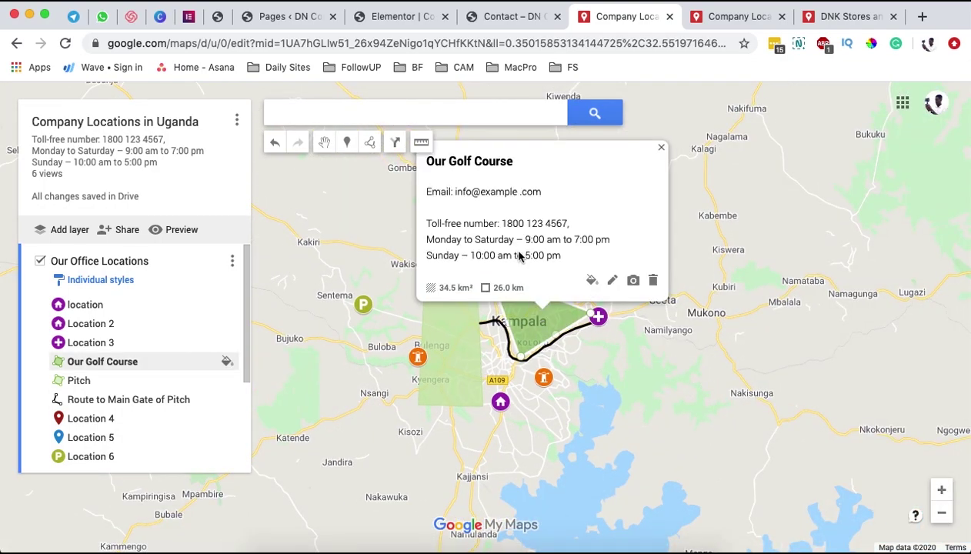
click(452, 352)
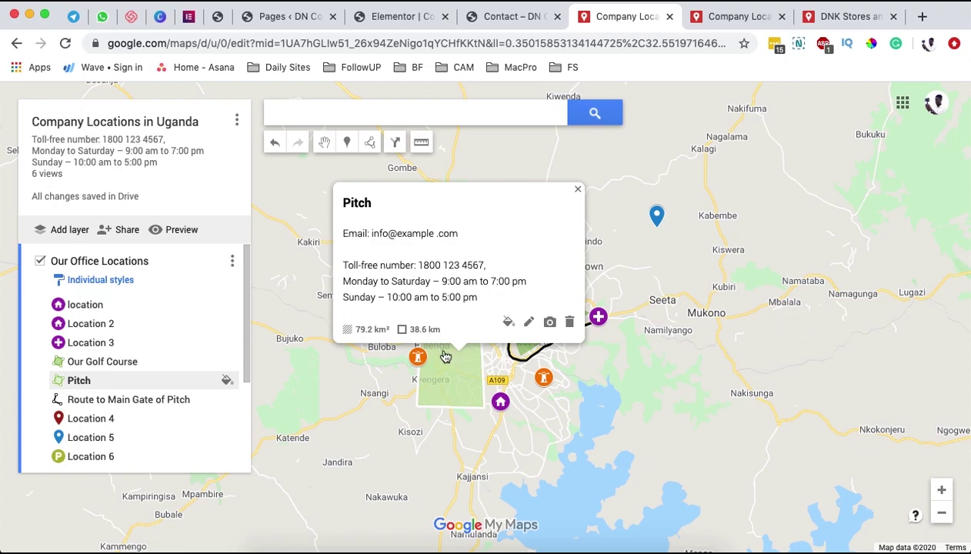
click(658, 221)
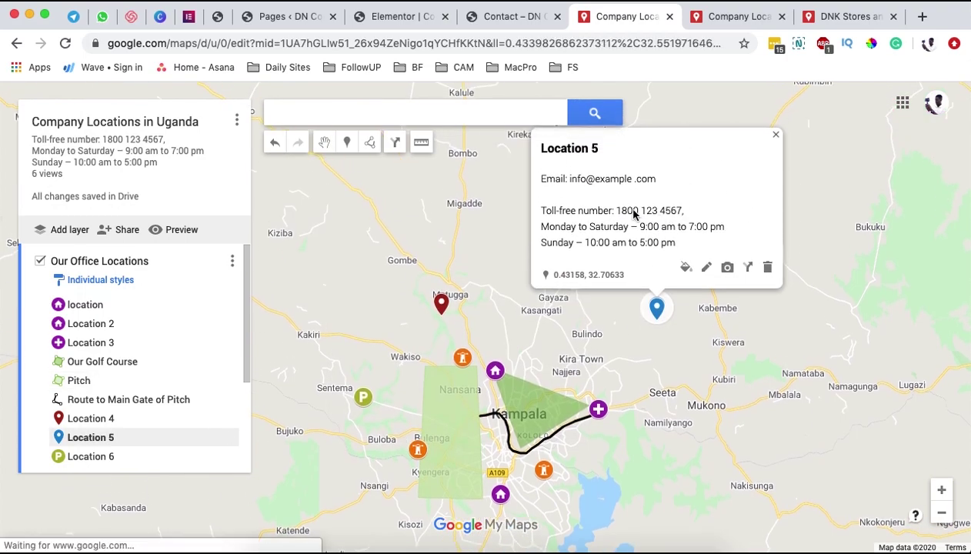
click(499, 495)
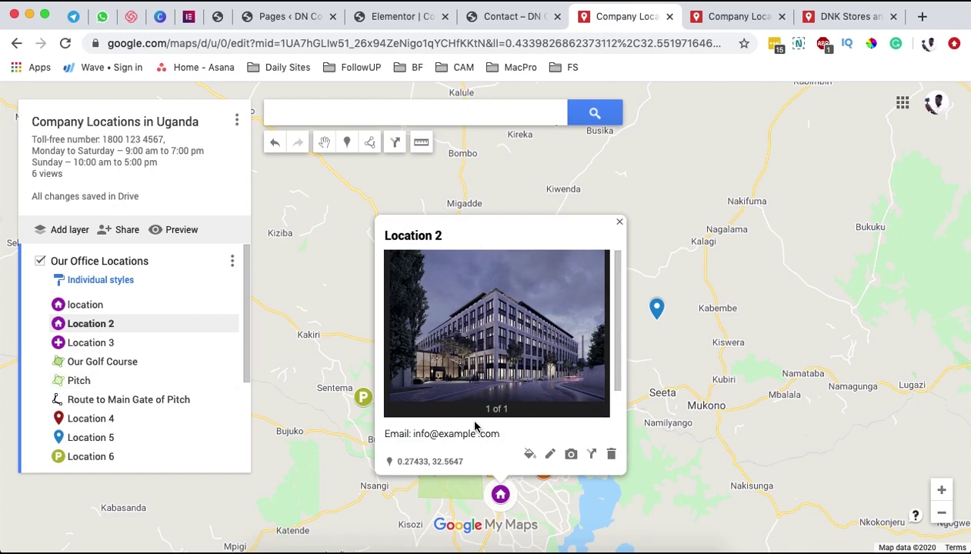
Close the Location 2 card, pan the map up slightly, and save the Kampala-centred view as default
scroll(489, 392, down, 2)
click(695, 394)
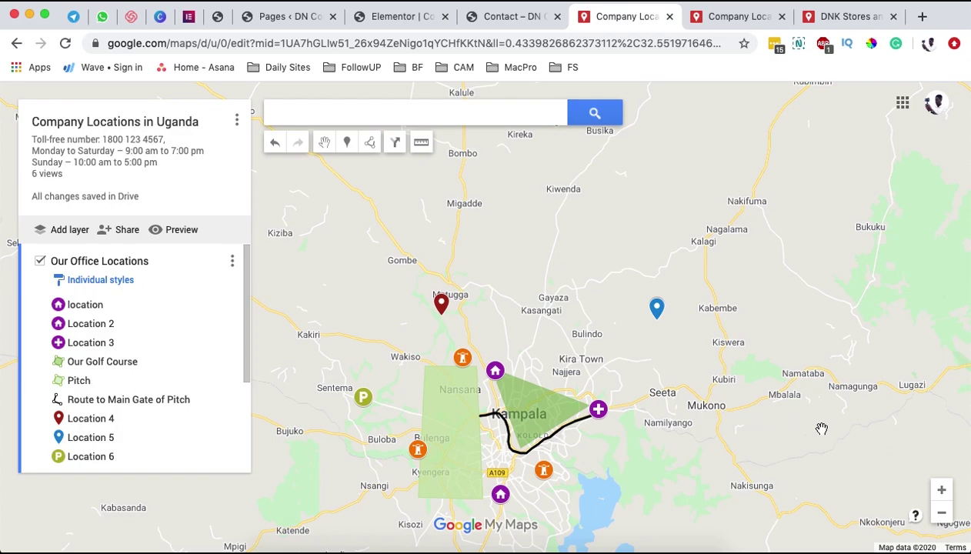
drag(688, 454, 684, 405)
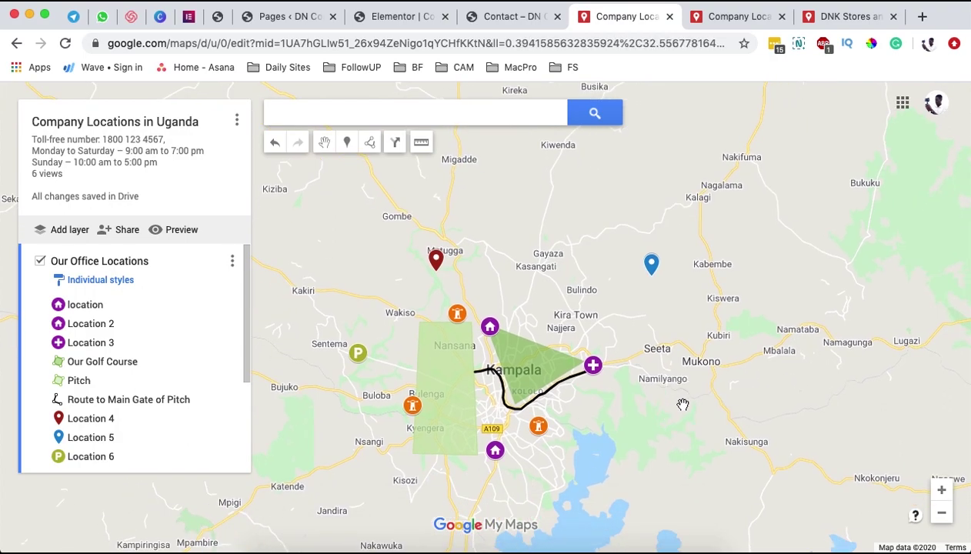
click(237, 120)
click(236, 120)
click(237, 120)
click(168, 245)
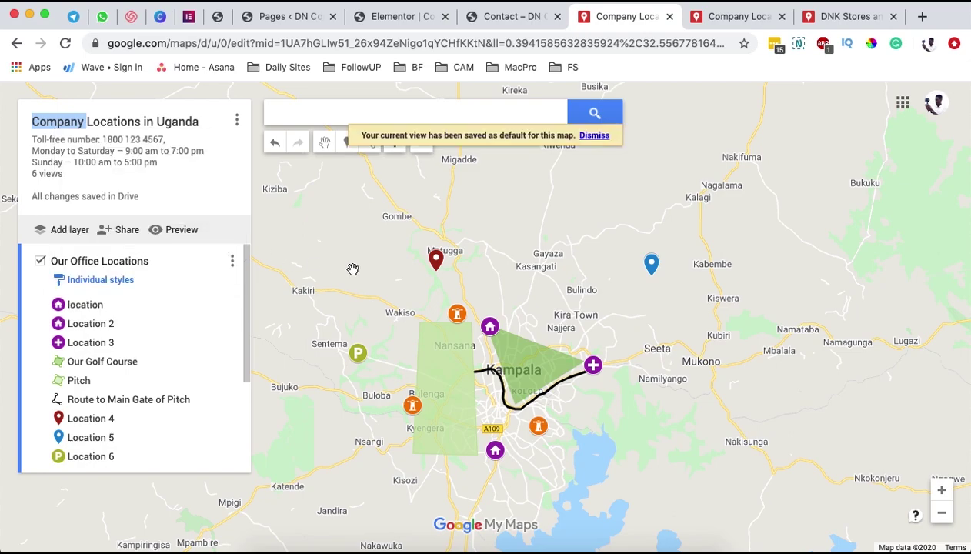
click(239, 120)
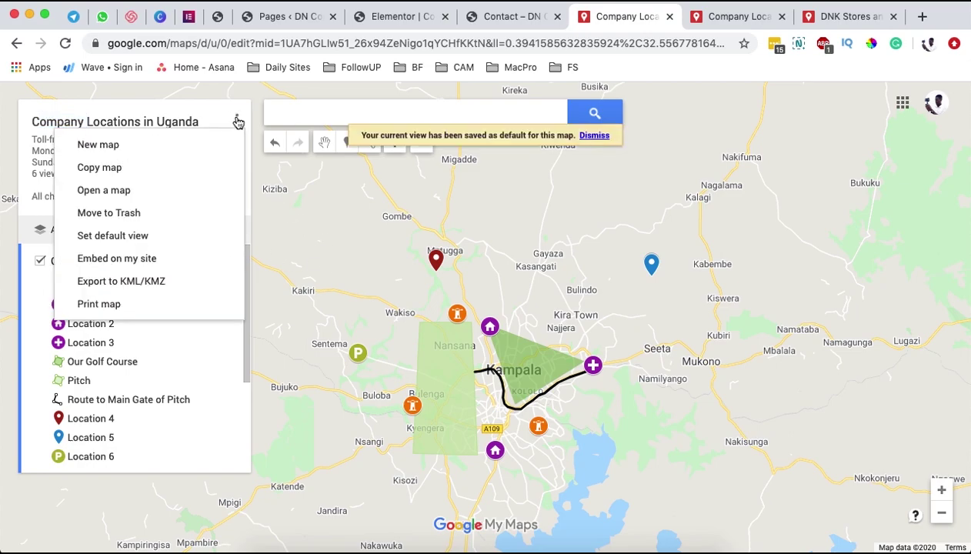
Copy the Company Locations in Uganda map's 640×480 iframe code from Embed on my site
click(156, 259)
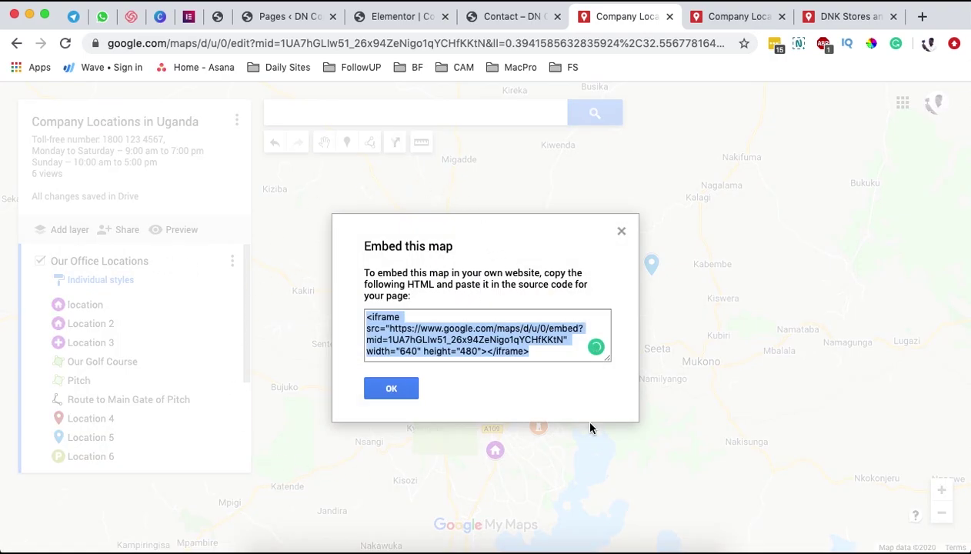
click(475, 340)
key(super+c)
click(392, 389)
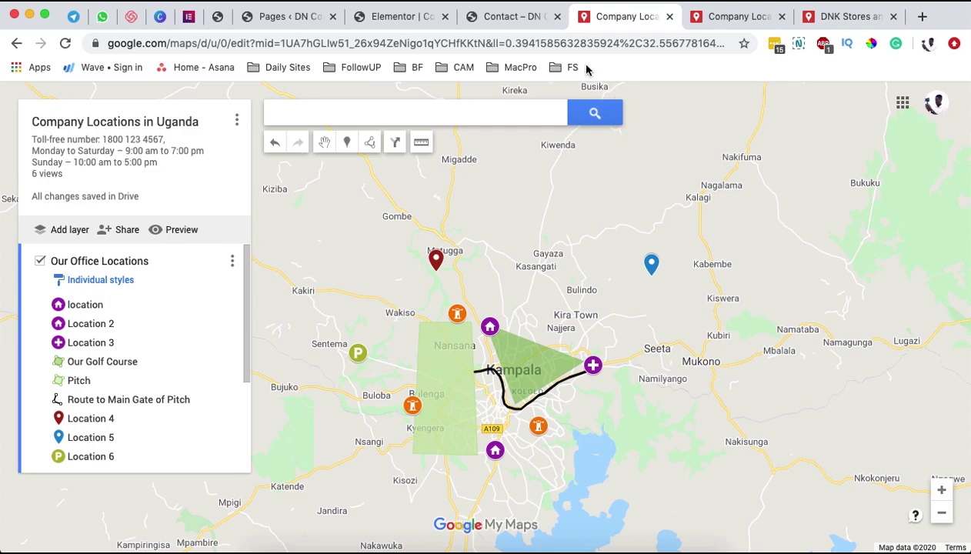
click(402, 17)
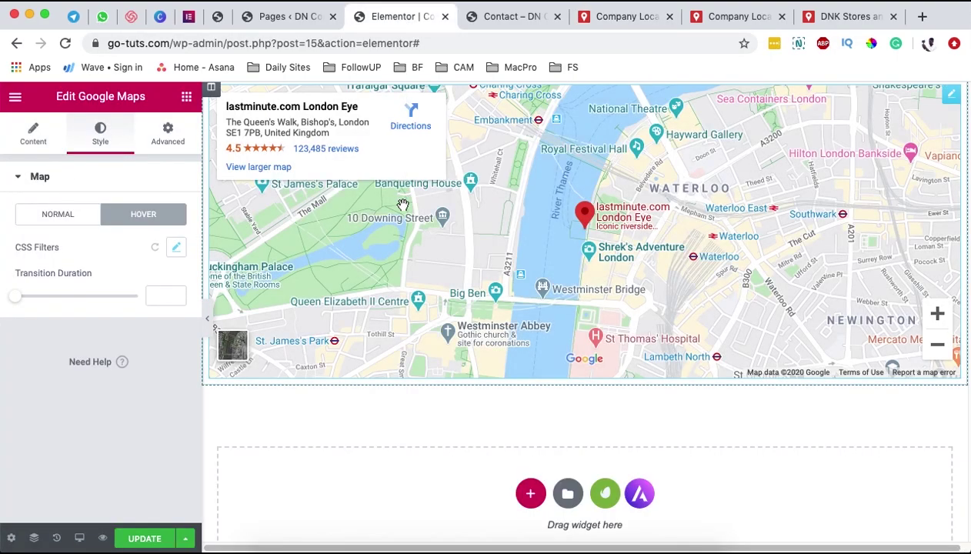
Add an HTML widget below the Google Map, paste the My Maps iframe code, and update the page
scroll(574, 444, down, 4)
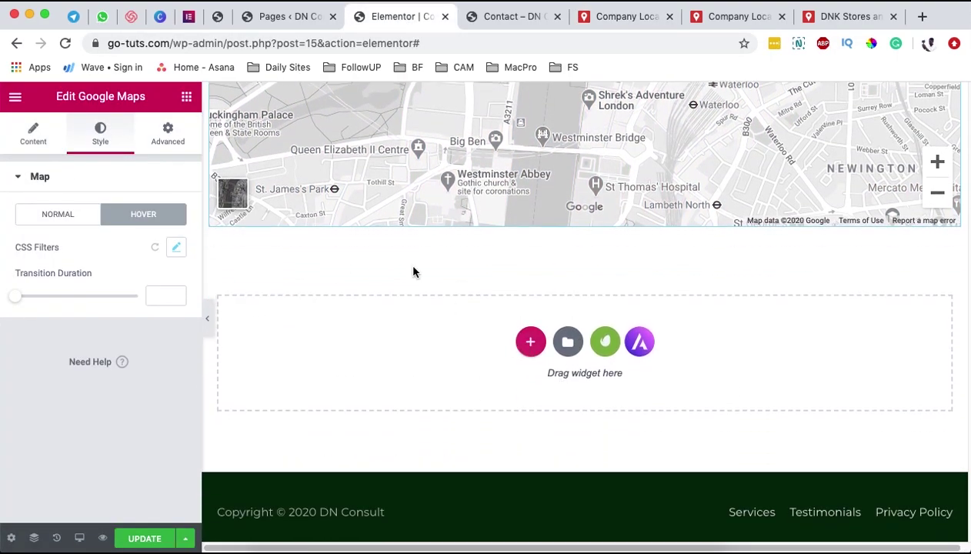
click(186, 99)
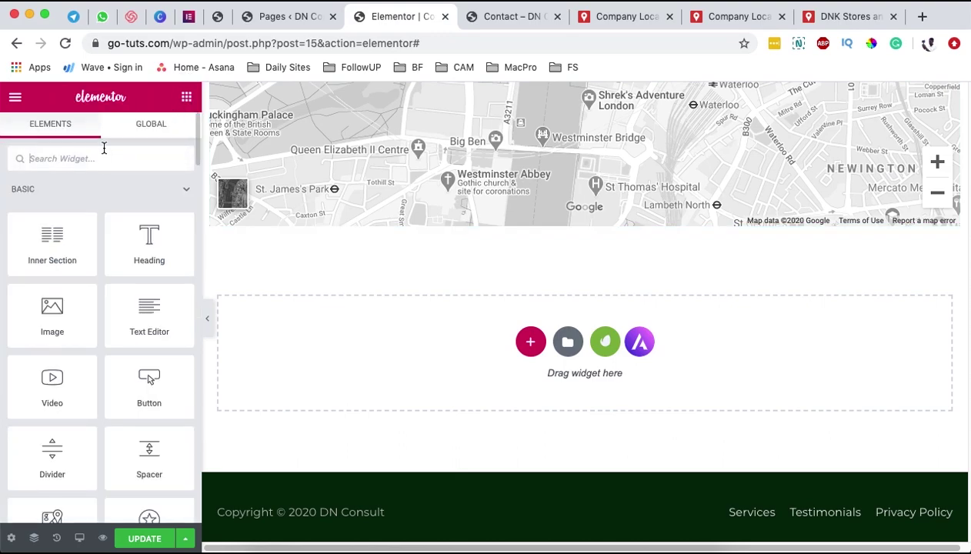
text(ht)
drag(49, 202, 535, 321)
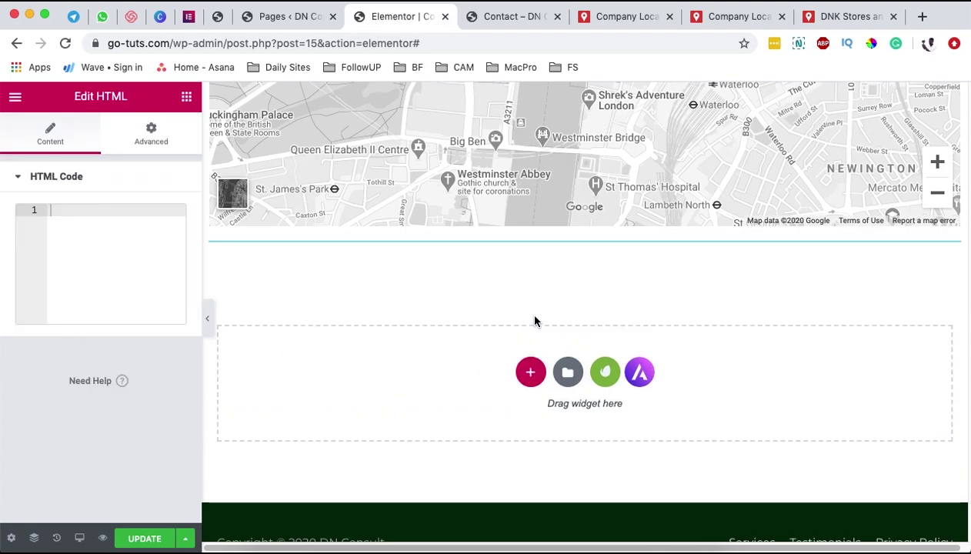
click(951, 250)
click(80, 213)
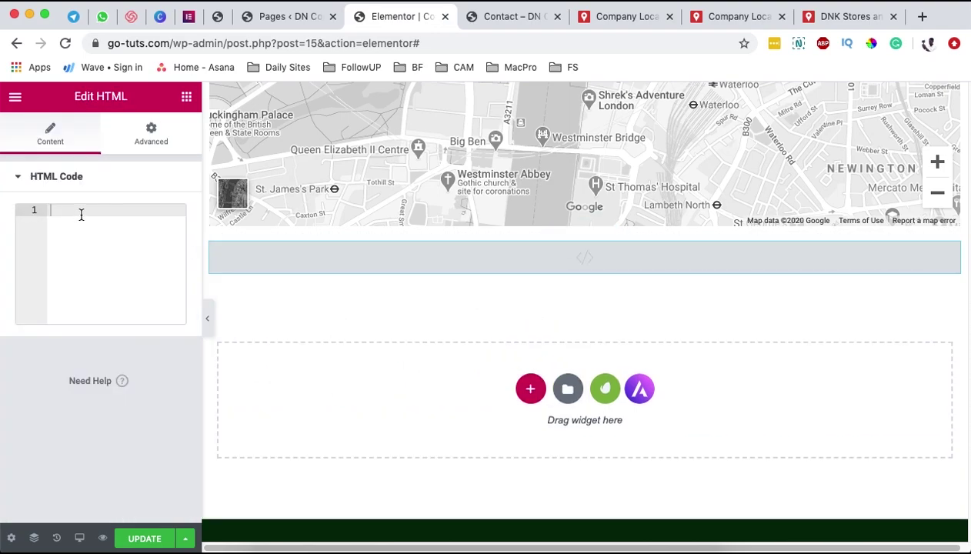
key(super+v)
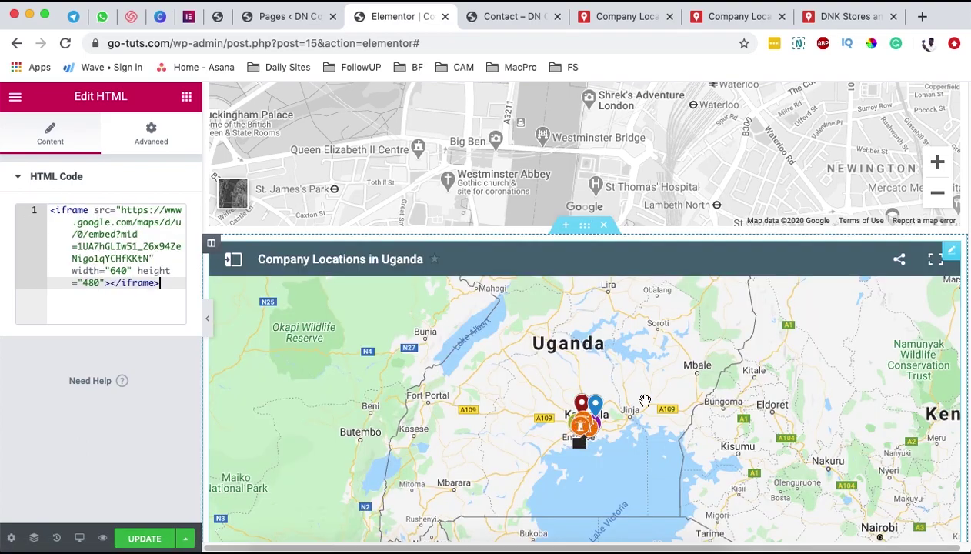
click(159, 541)
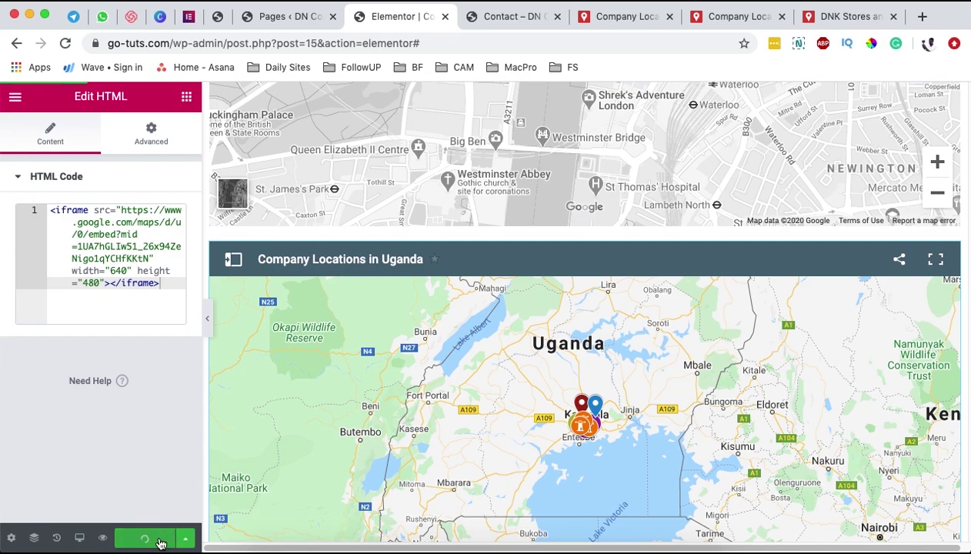
Reload the live Contact page and zoom the embedded Uganda map in around Kampala
click(488, 18)
click(65, 44)
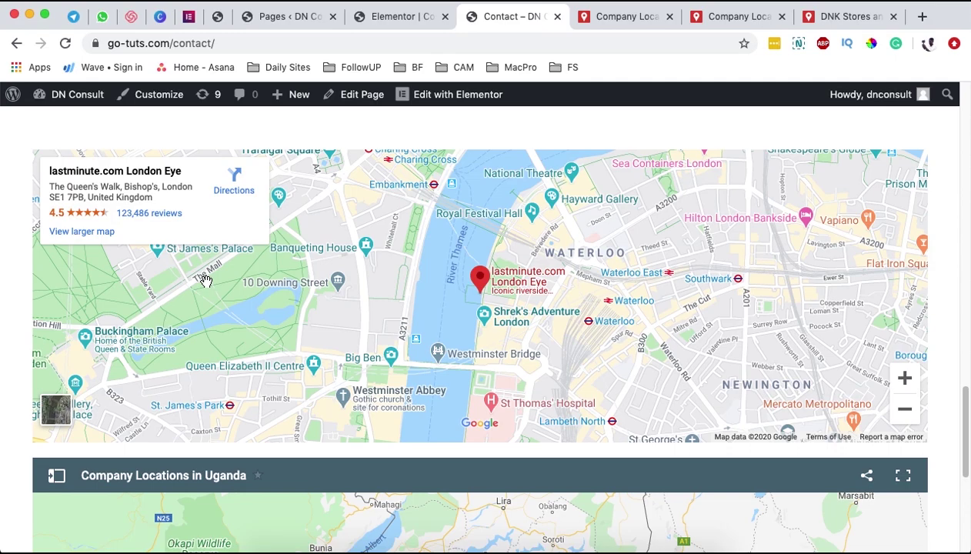
scroll(206, 280, down, 5)
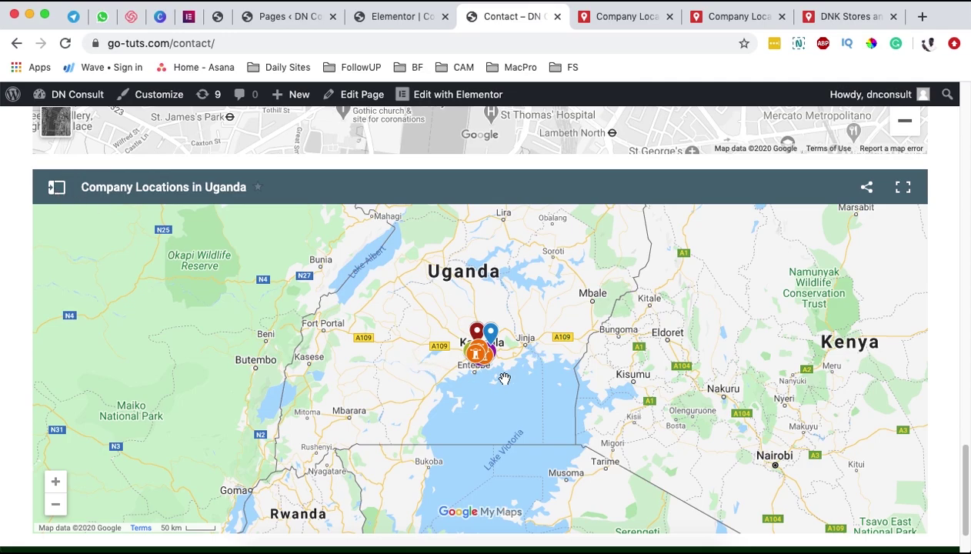
click(56, 481)
click(57, 483)
click(57, 482)
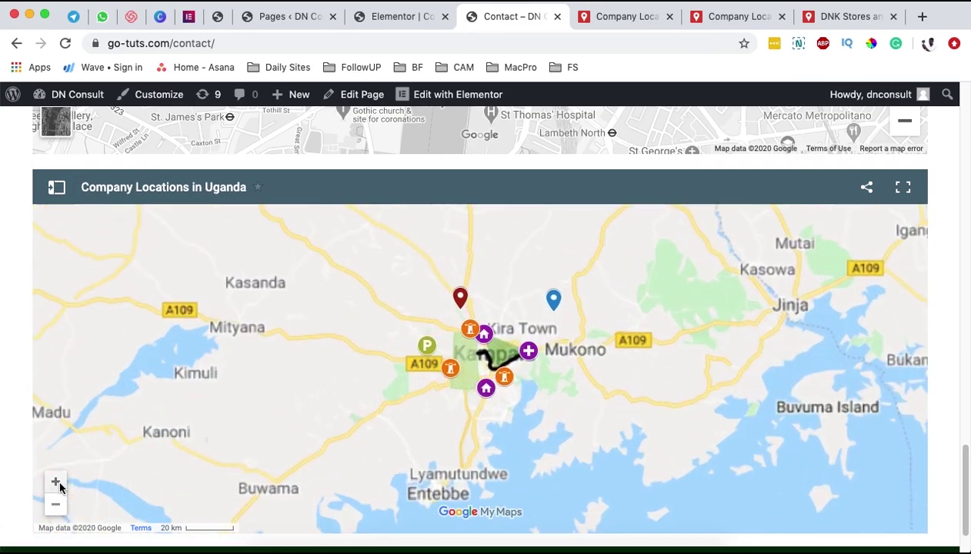
View Location 5's details and opening hours, then open and close Location 2's details
click(567, 297)
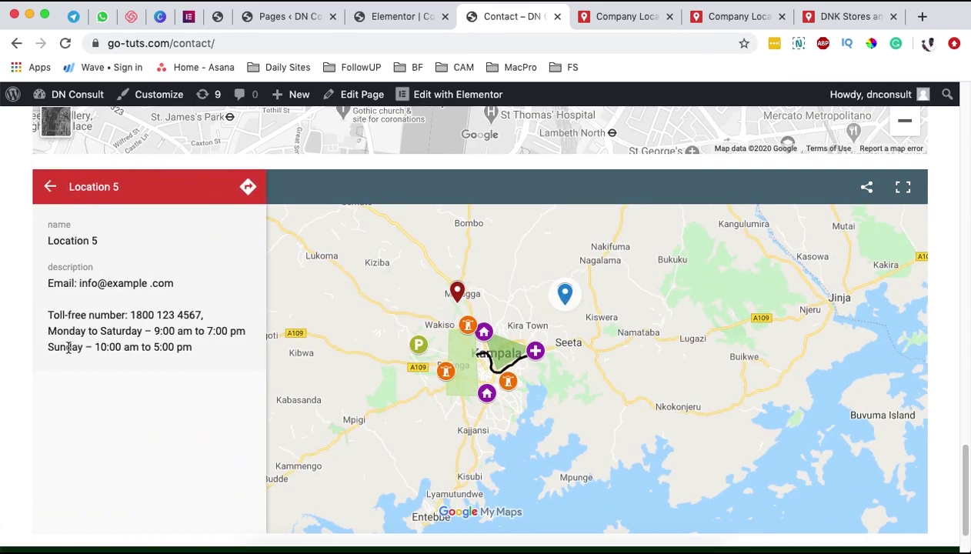
double_click(142, 315)
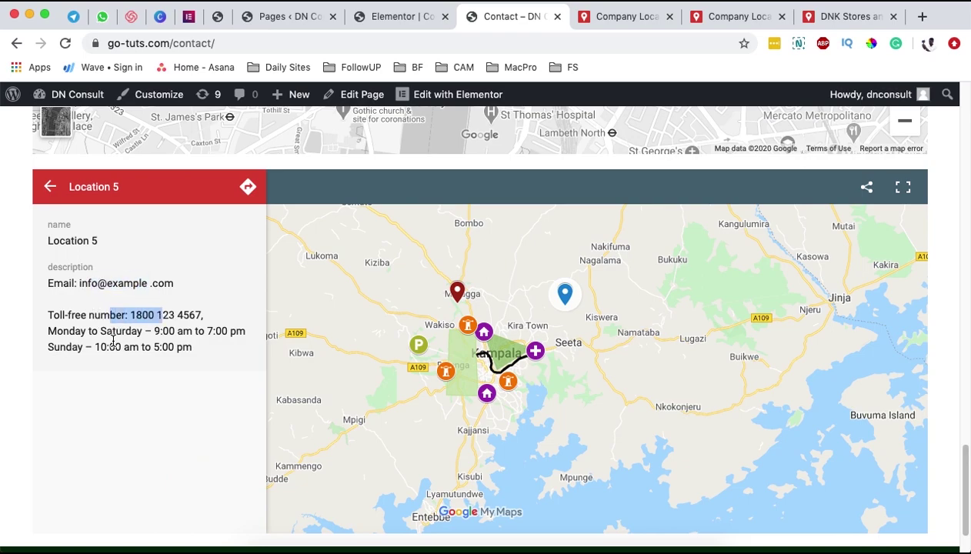
drag(153, 331, 134, 348)
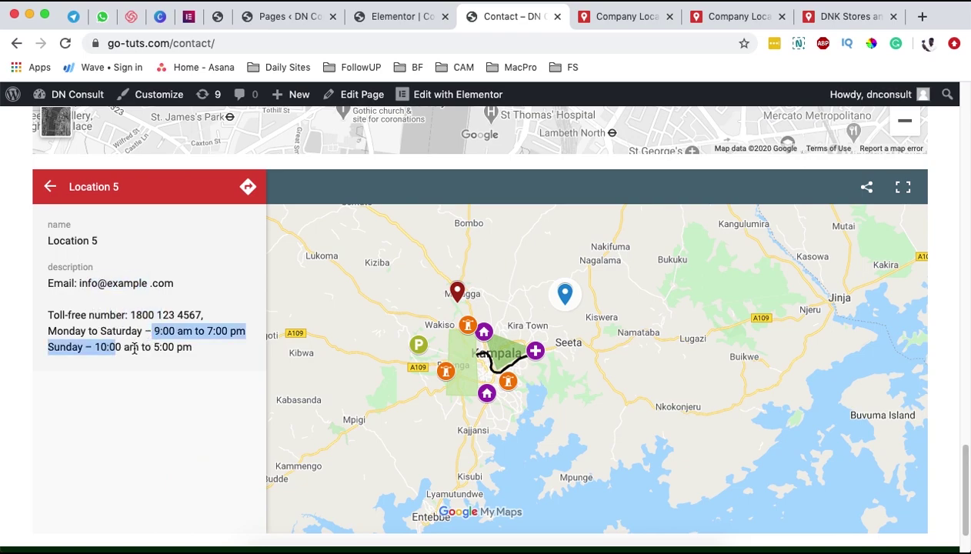
click(488, 396)
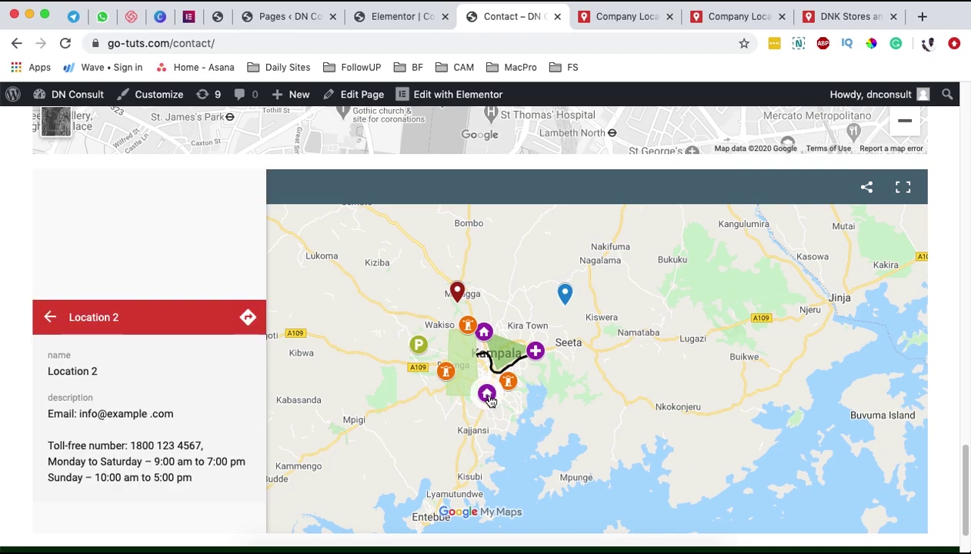
click(49, 316)
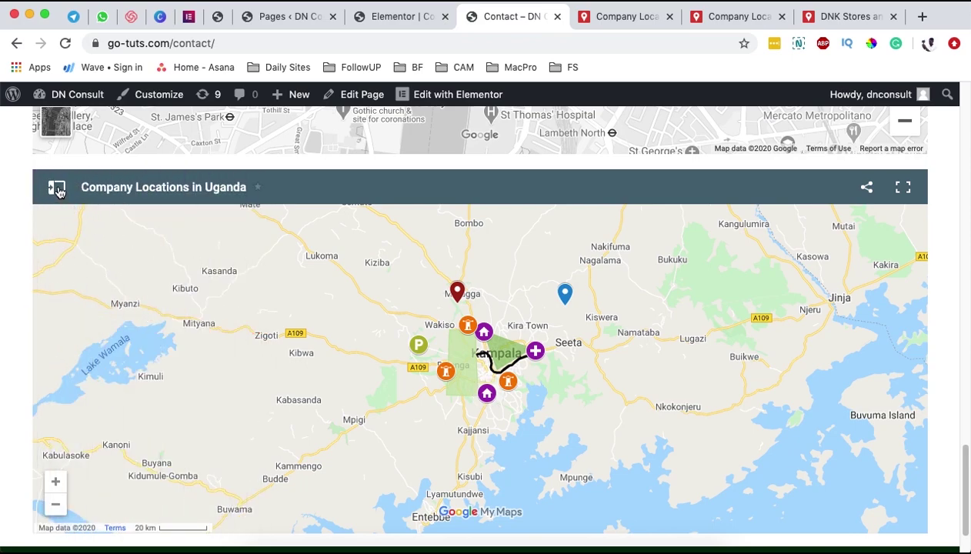
Open the Uganda map's legend, scroll its layer list, and zoom the map in around Kampala
click(57, 188)
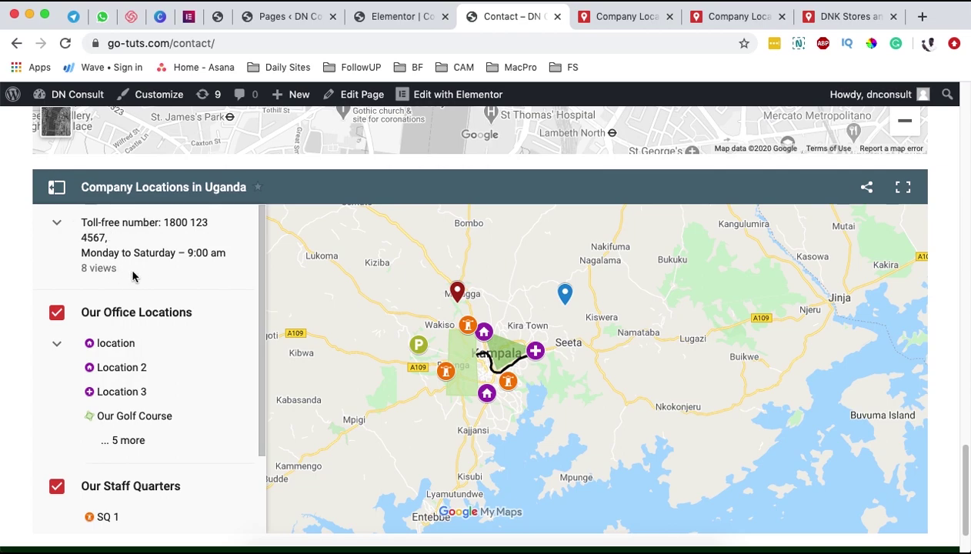
scroll(167, 357, down, 3)
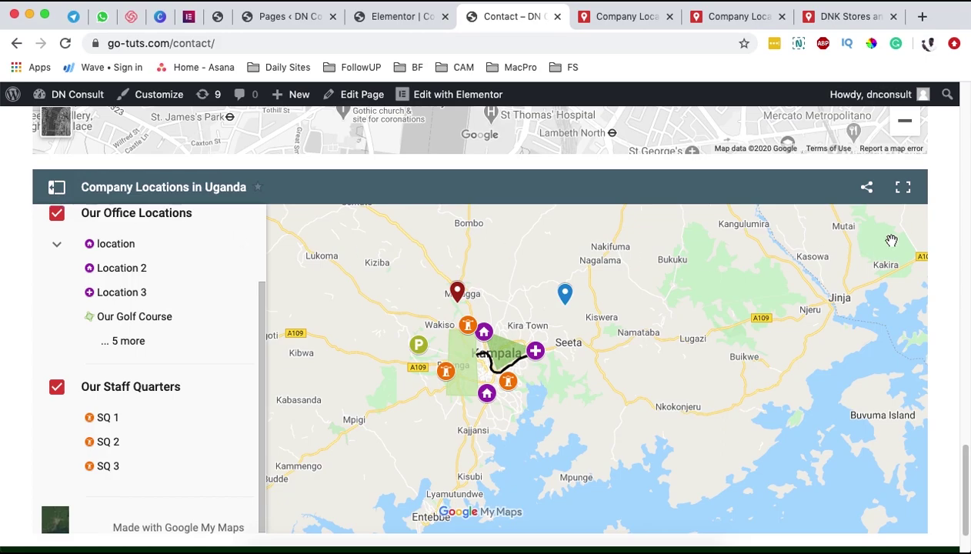
scroll(953, 240, up, 3)
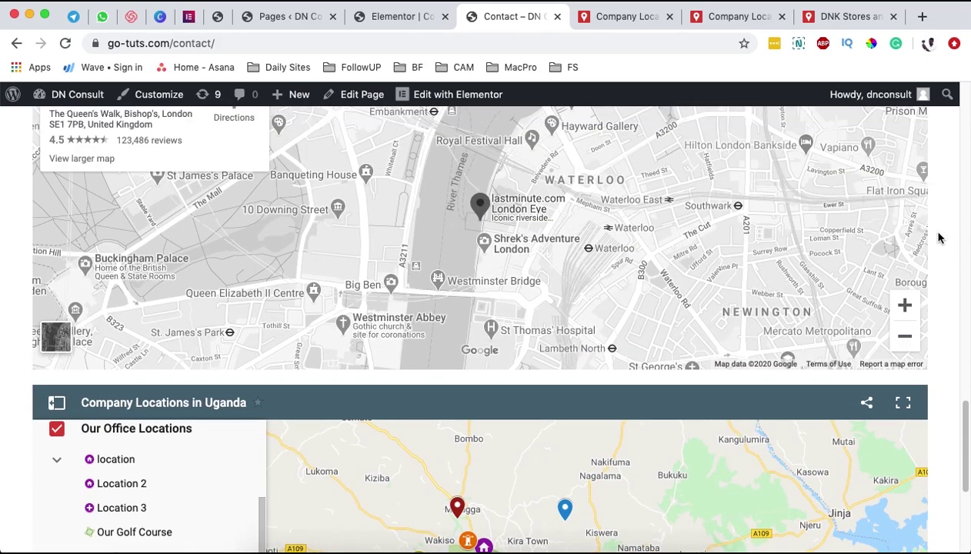
scroll(431, 205, up, 1)
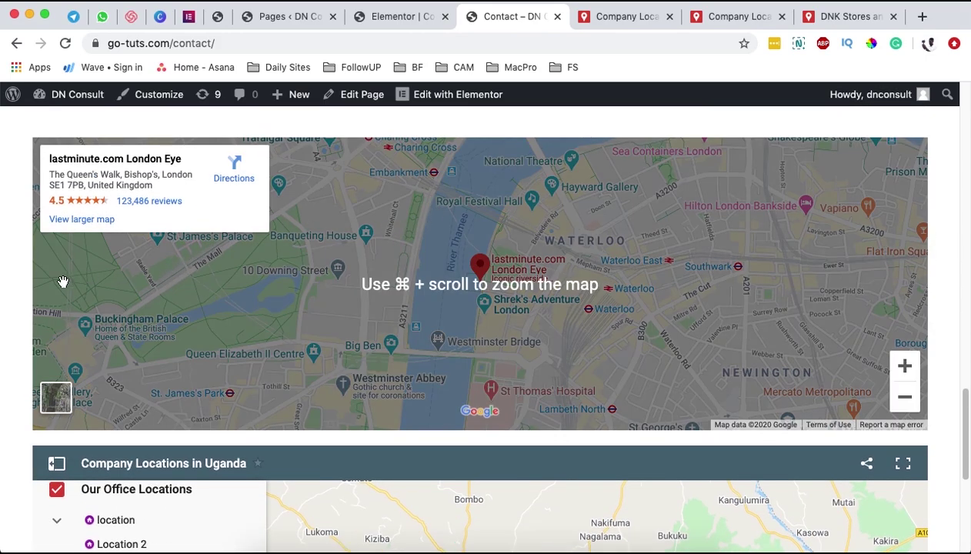
scroll(7, 287, down, 4)
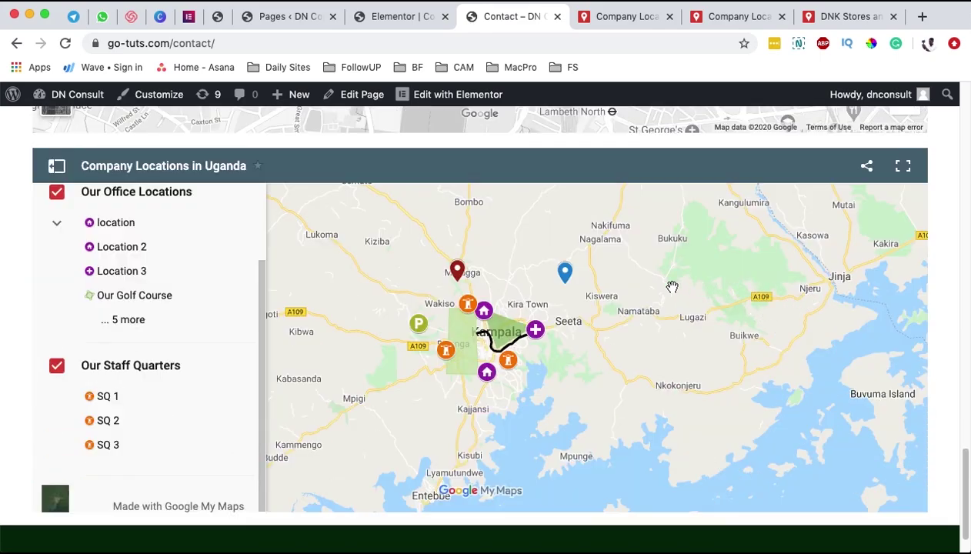
double_click(524, 357)
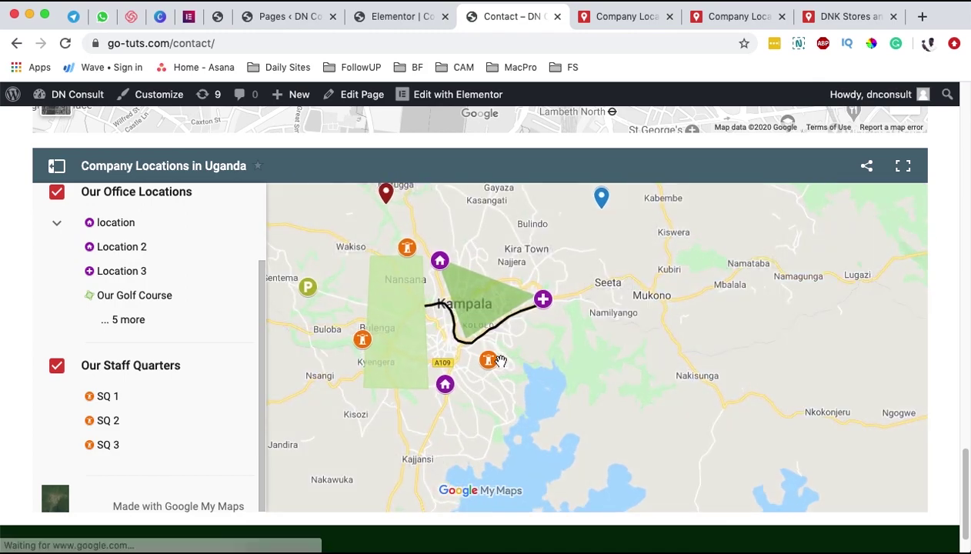
Zoom the Uganda map in and out, then scroll the page up to the grayscale London map
scroll(385, 342, up, 3)
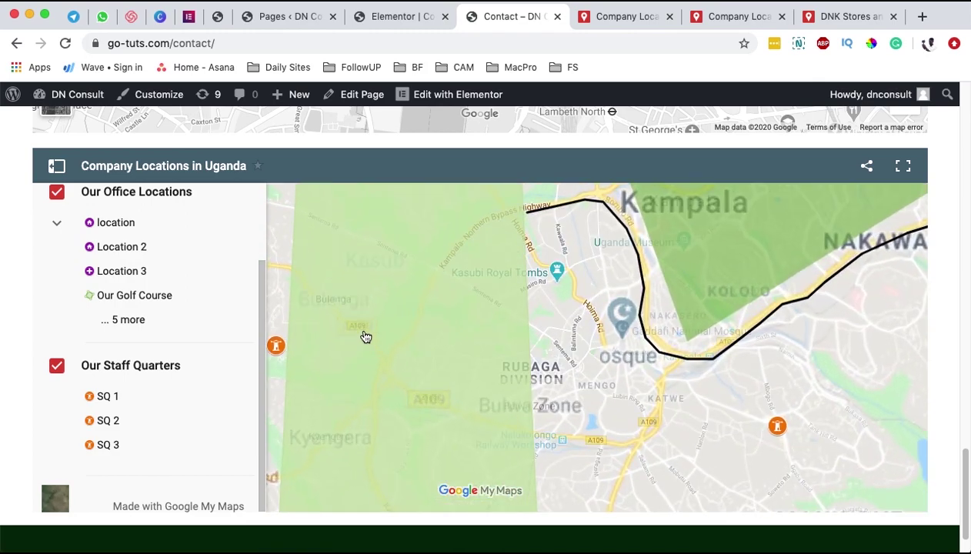
scroll(374, 329, down, 2)
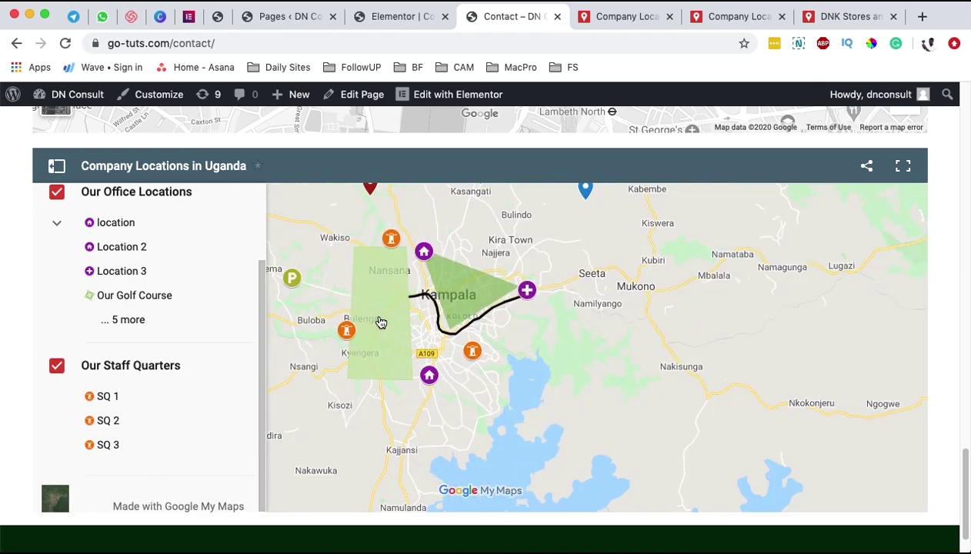
scroll(380, 321, down, 2)
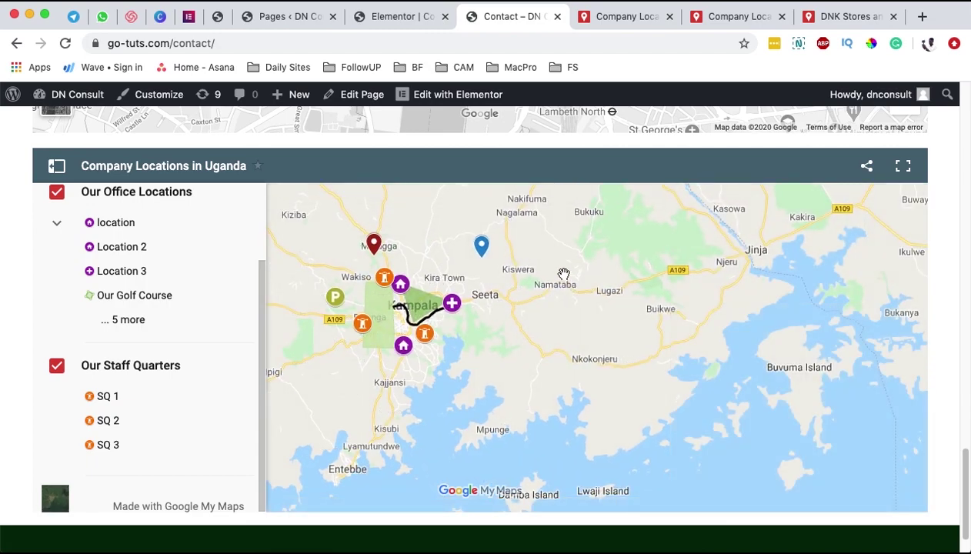
scroll(951, 275, up, 1)
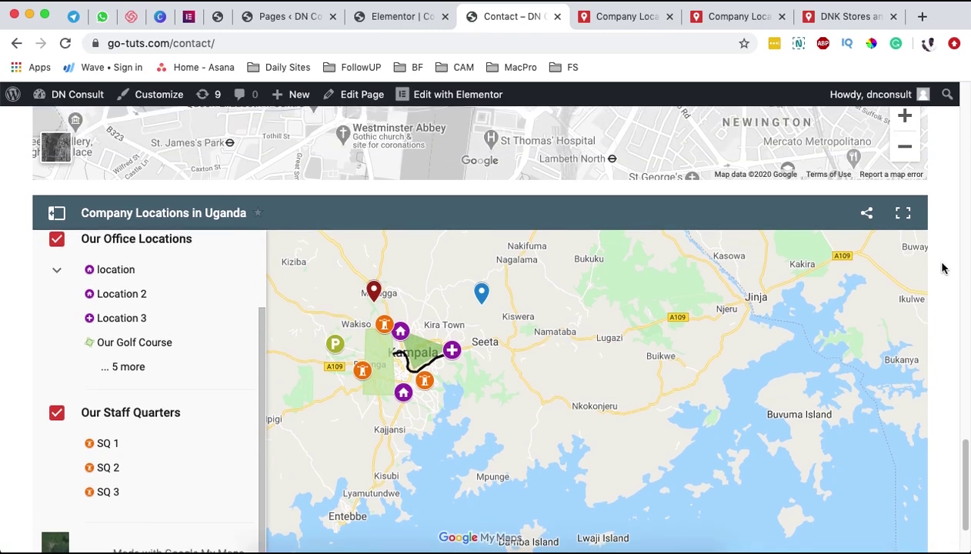
scroll(927, 267, up, 2)
scroll(927, 271, down, 5)
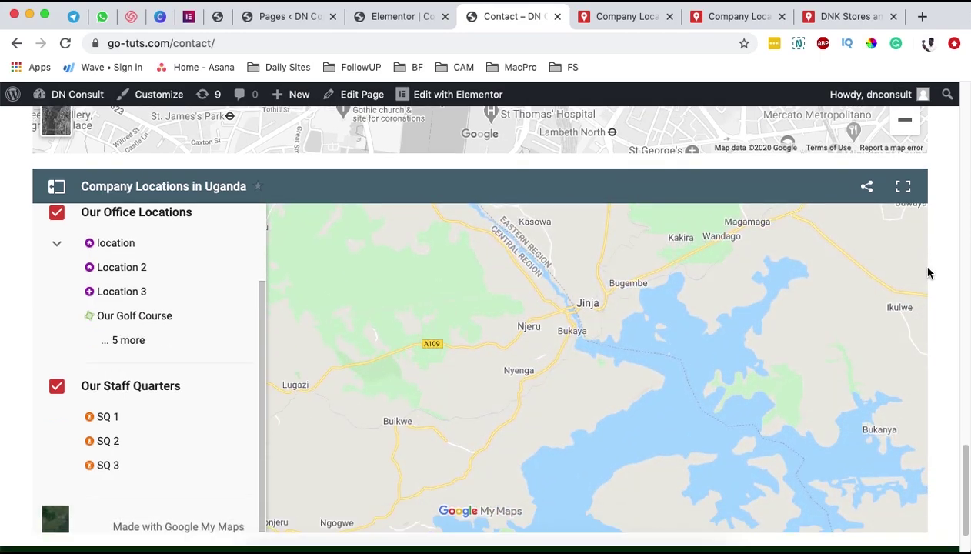
scroll(627, 312, down, 2)
drag(965, 471, 960, 385)
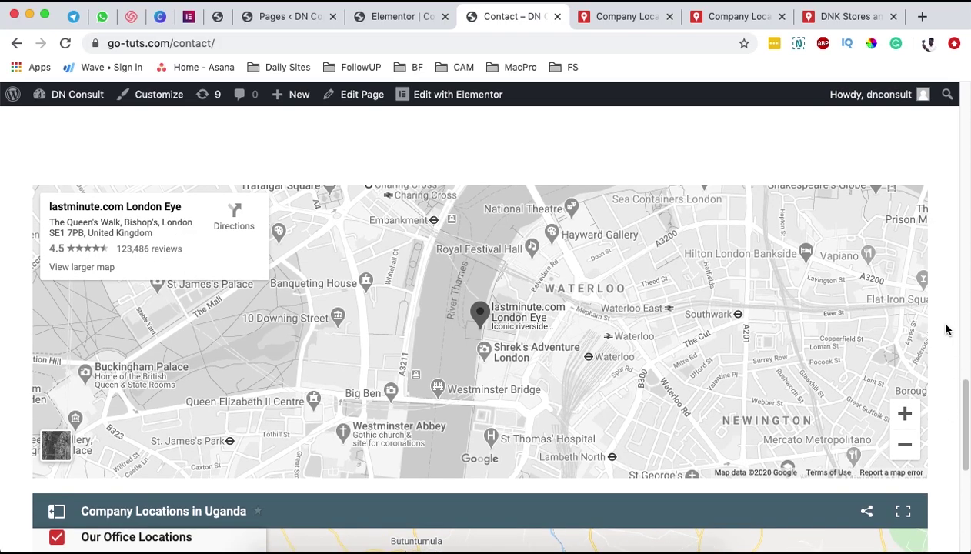